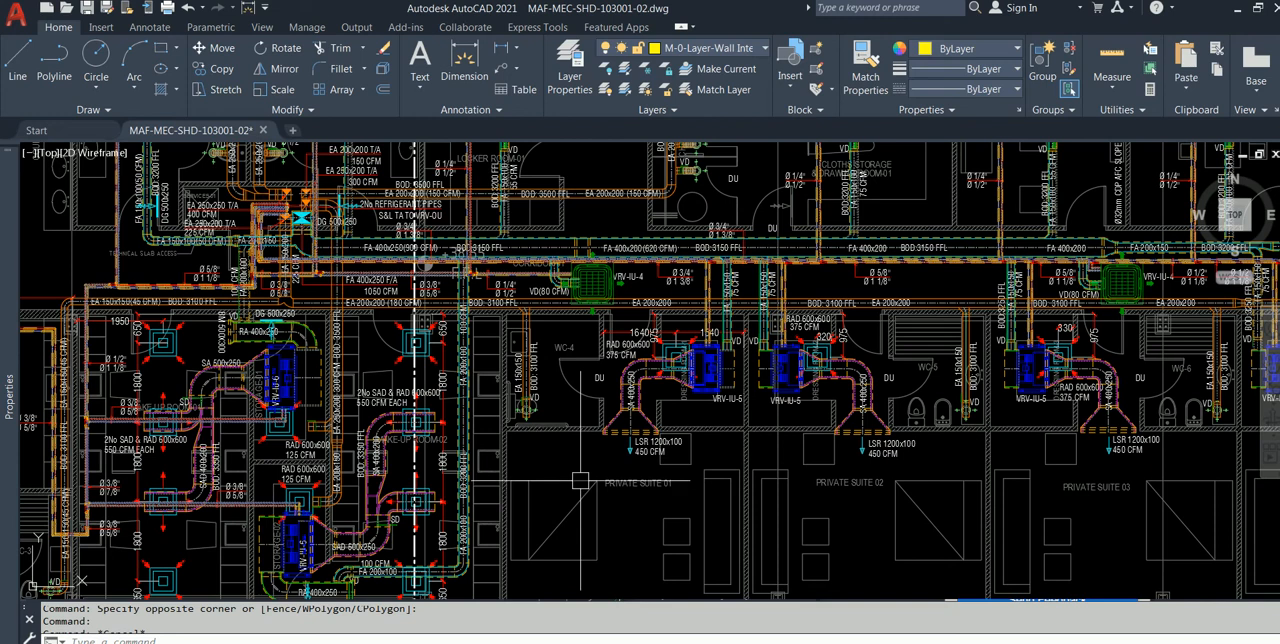
Step: Check which layer the FA 200x100 fresh-air duct beside Make-Up Room-02 is on
{"action": "scroll", "coordinate": [425, 505], "scroll_direction": "up", "scroll_amount": 2}
{"action": "middle_click_drag", "start_coordinate": [478, 494], "coordinate": [572, 374]}
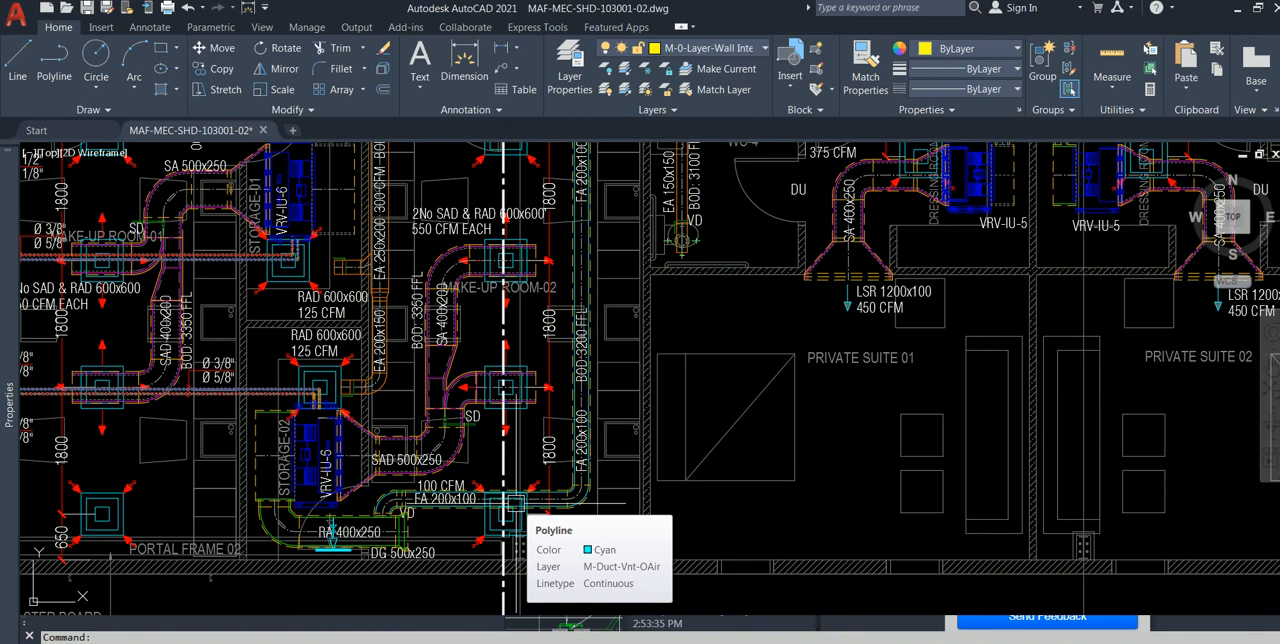
{"action": "scroll", "coordinate": [545, 505], "scroll_direction": "up", "scroll_amount": 4}
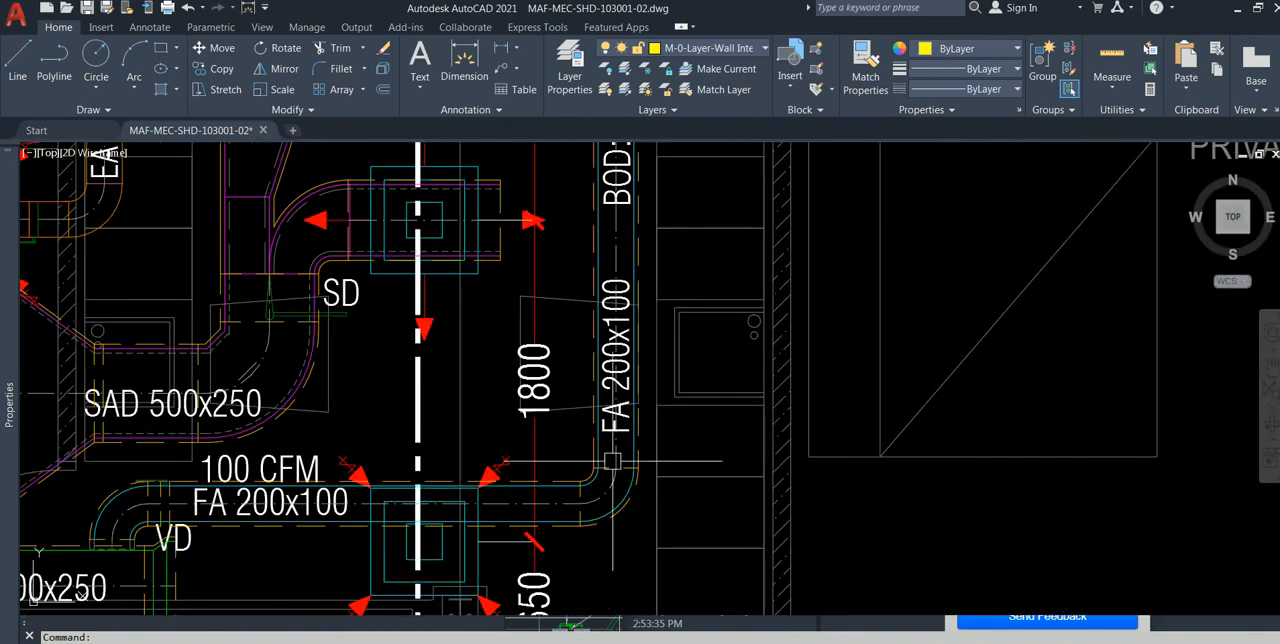
{"action": "scroll", "coordinate": [622, 450], "scroll_direction": "down", "scroll_amount": 2}
{"action": "middle_click_drag", "start_coordinate": [627, 441], "coordinate": [617, 503]}
{"action": "key", "text": "Escape"}
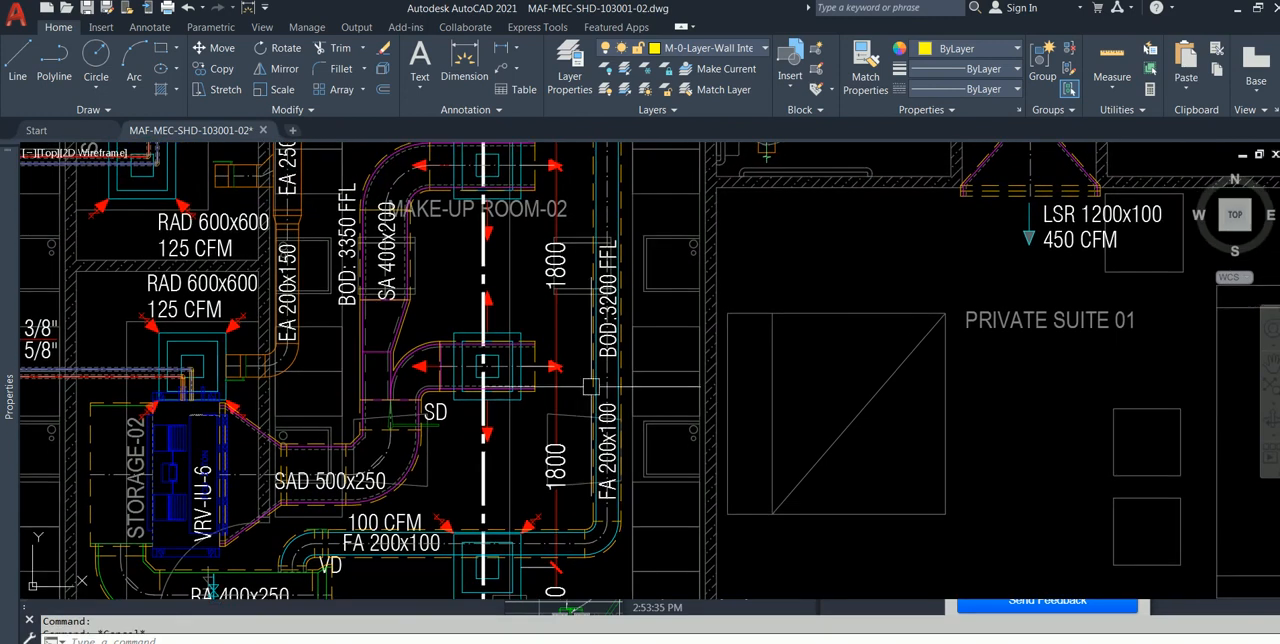
{"action": "scroll", "coordinate": [606, 393], "scroll_direction": "up", "scroll_amount": 6}
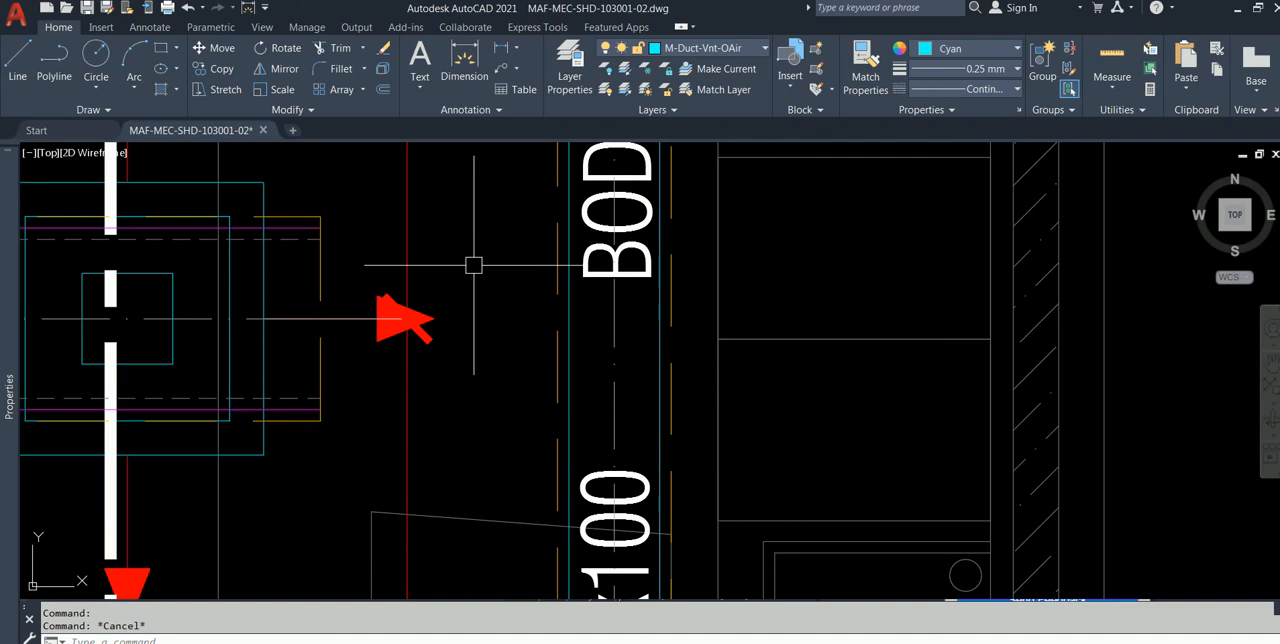
{"action": "key", "text": "Escape"}
Step: Check the layer of the supply duct's edge line next to the SD label in Make-Up Room-02
{"action": "scroll", "coordinate": [457, 263], "scroll_direction": "down", "scroll_amount": 5}
{"action": "scroll", "coordinate": [333, 379], "scroll_direction": "up", "scroll_amount": 4}
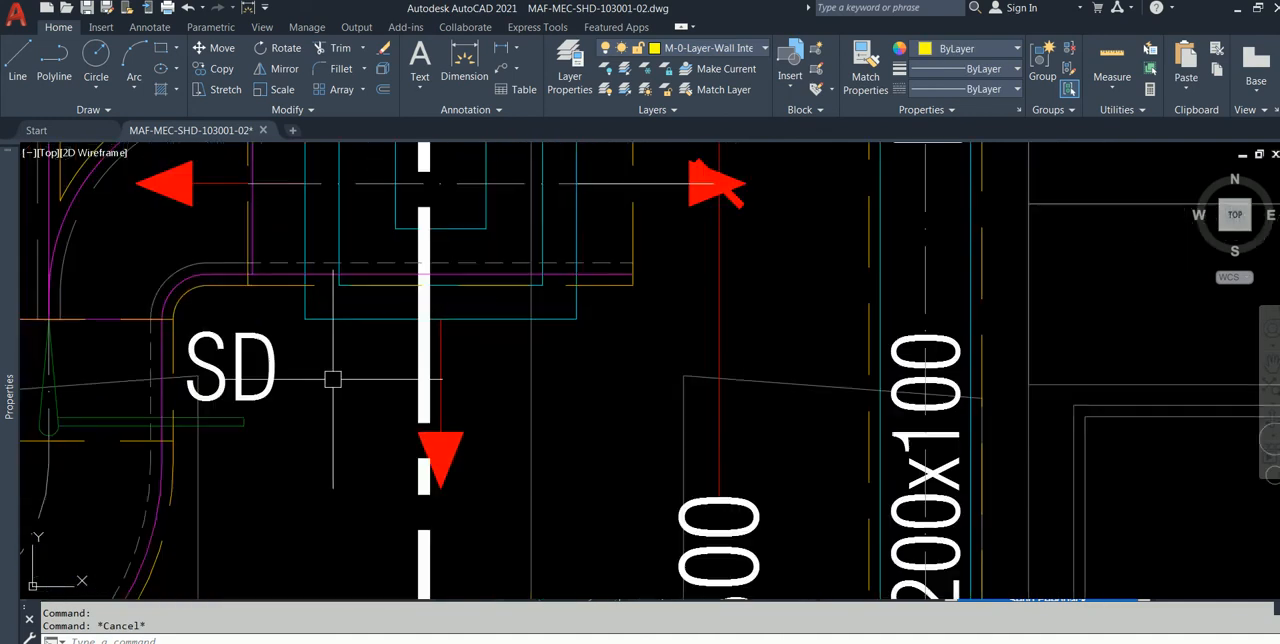
{"action": "left_click", "coordinate": [160, 399]}
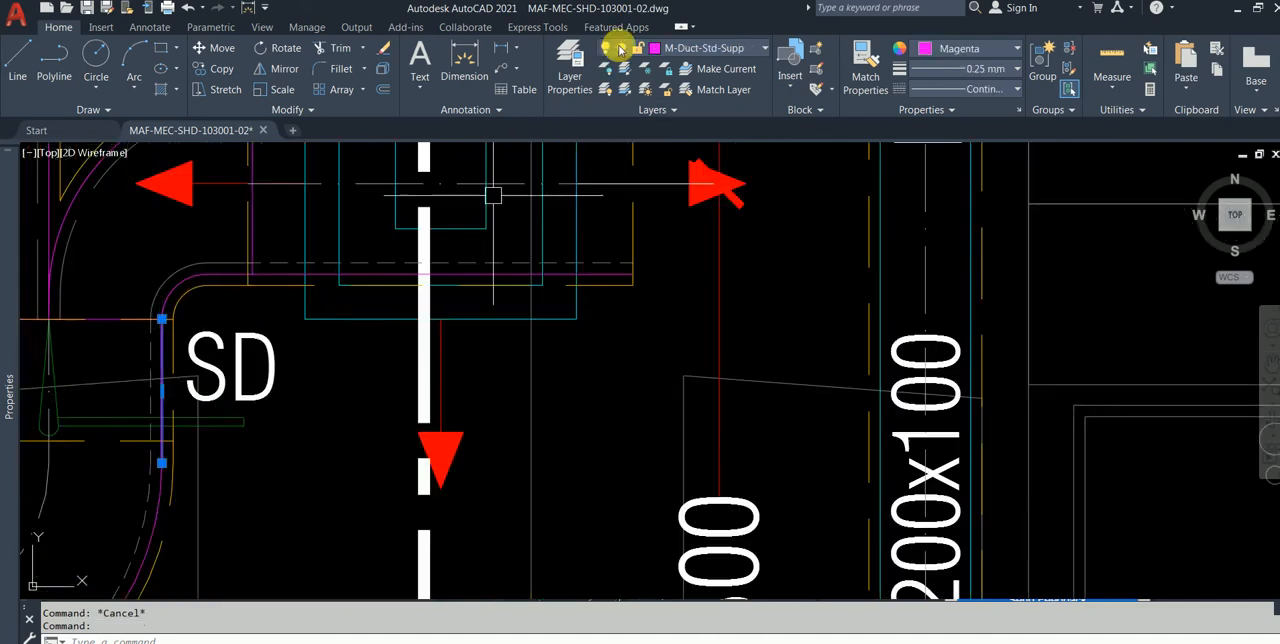
{"action": "key", "text": "Escape"}
{"action": "scroll", "coordinate": [565, 254], "scroll_direction": "down", "scroll_amount": 4}
{"action": "middle_click_drag", "start_coordinate": [565, 254], "coordinate": [623, 318]}
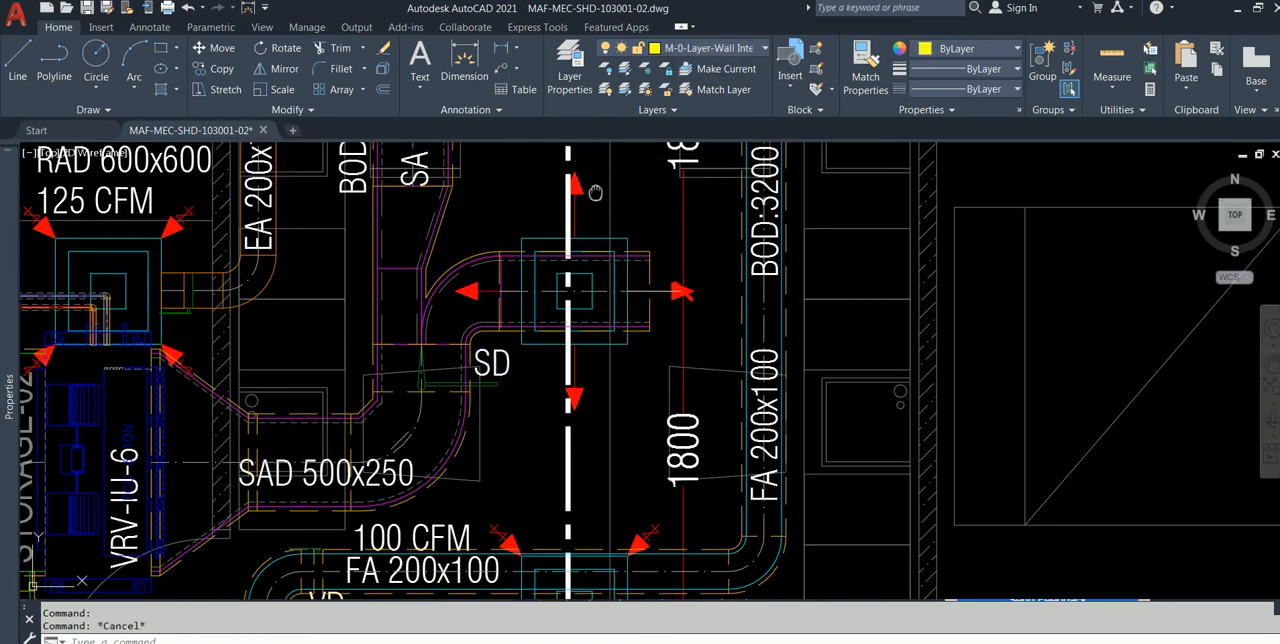
Step: Inspect the BOD: 3350 FFL and SA 400x200 text labels on the supply duct to identify their layer
{"action": "middle_click_drag", "start_coordinate": [597, 193], "coordinate": [697, 350]}
{"action": "scroll", "coordinate": [506, 300], "scroll_direction": "up", "scroll_amount": 2}
{"action": "left_click", "coordinate": [440, 340]}
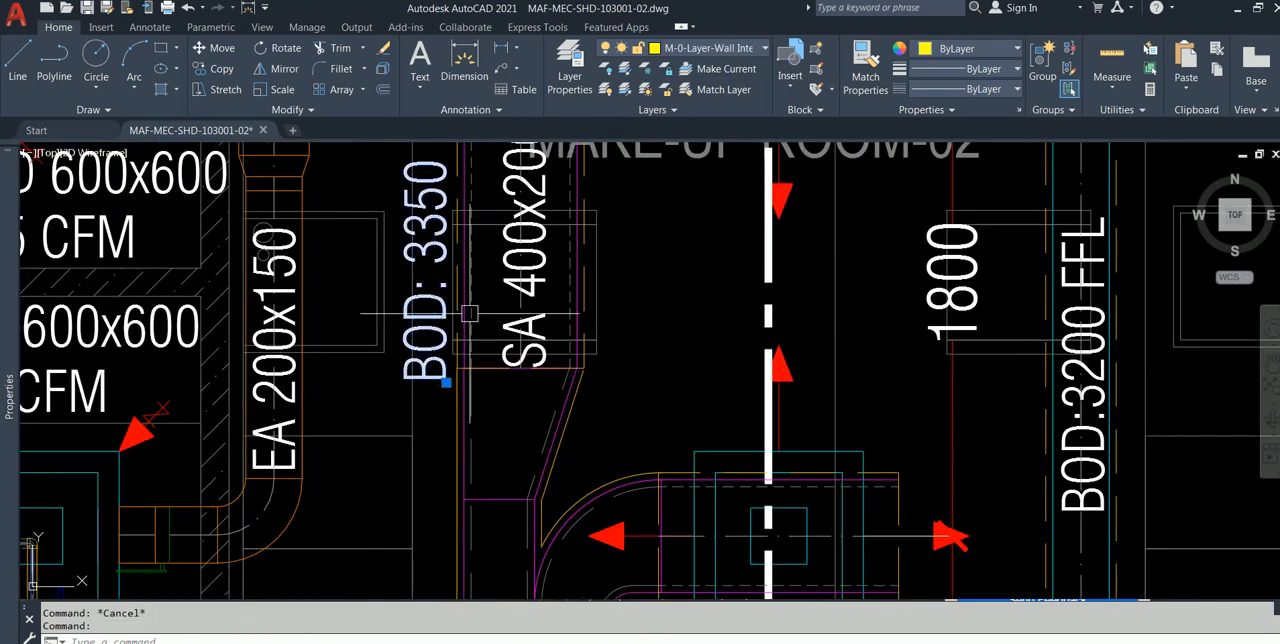
{"action": "key", "text": "Escape"}
{"action": "left_click", "coordinate": [530, 286]}
{"action": "key", "text": "Escape"}
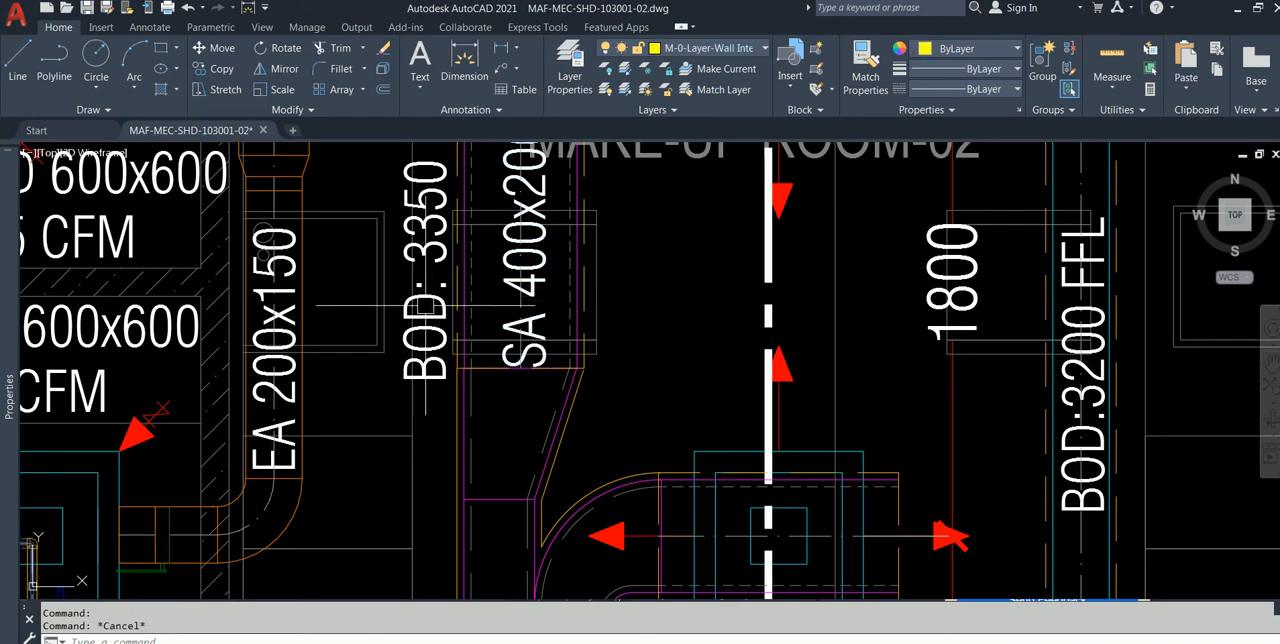
Step: In the Layer Properties Manager, select the run of layers from FMC E-M LOGO through MV
{"action": "left_click", "coordinate": [560, 64]}
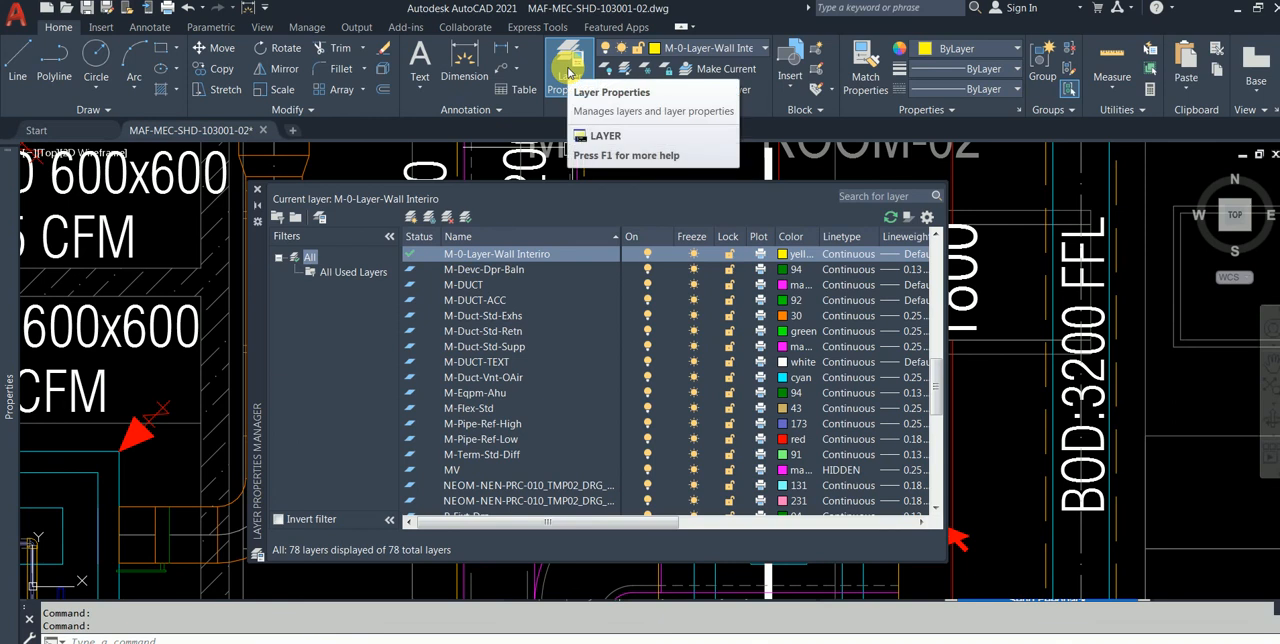
{"action": "scroll", "coordinate": [564, 318], "scroll_direction": "up", "scroll_amount": 6}
{"action": "scroll", "coordinate": [565, 319], "scroll_direction": "down", "scroll_amount": 4}
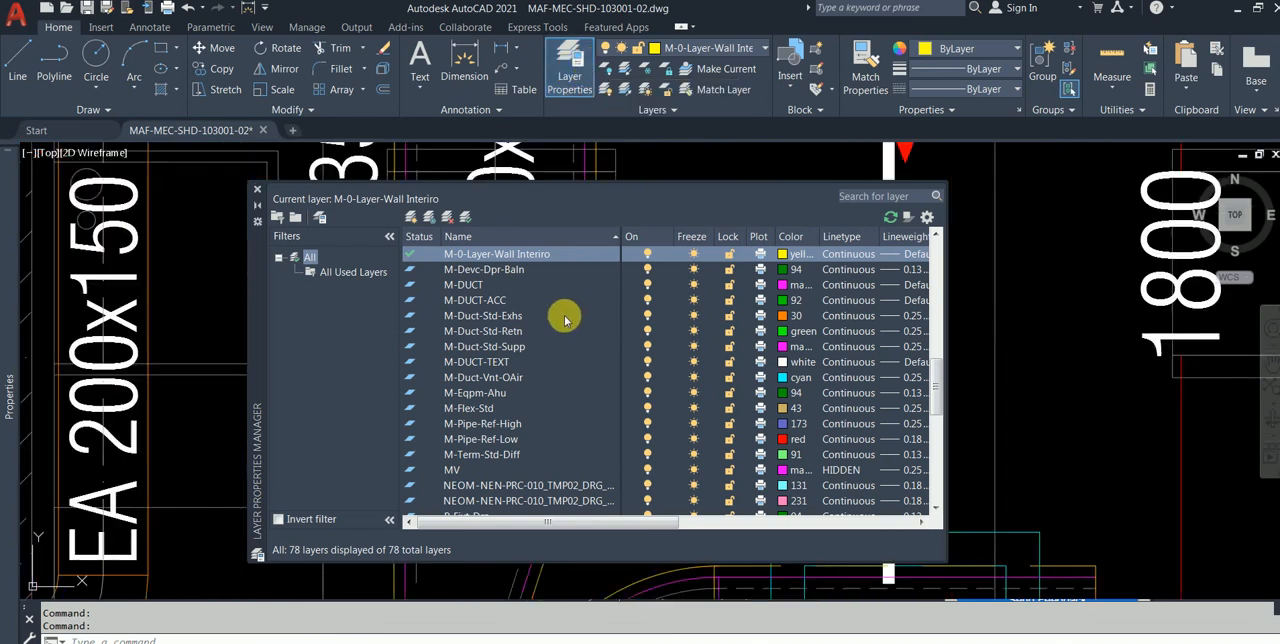
{"action": "left_click", "coordinate": [532, 320]}
{"action": "scroll", "coordinate": [535, 320], "scroll_direction": "up", "scroll_amount": 4}
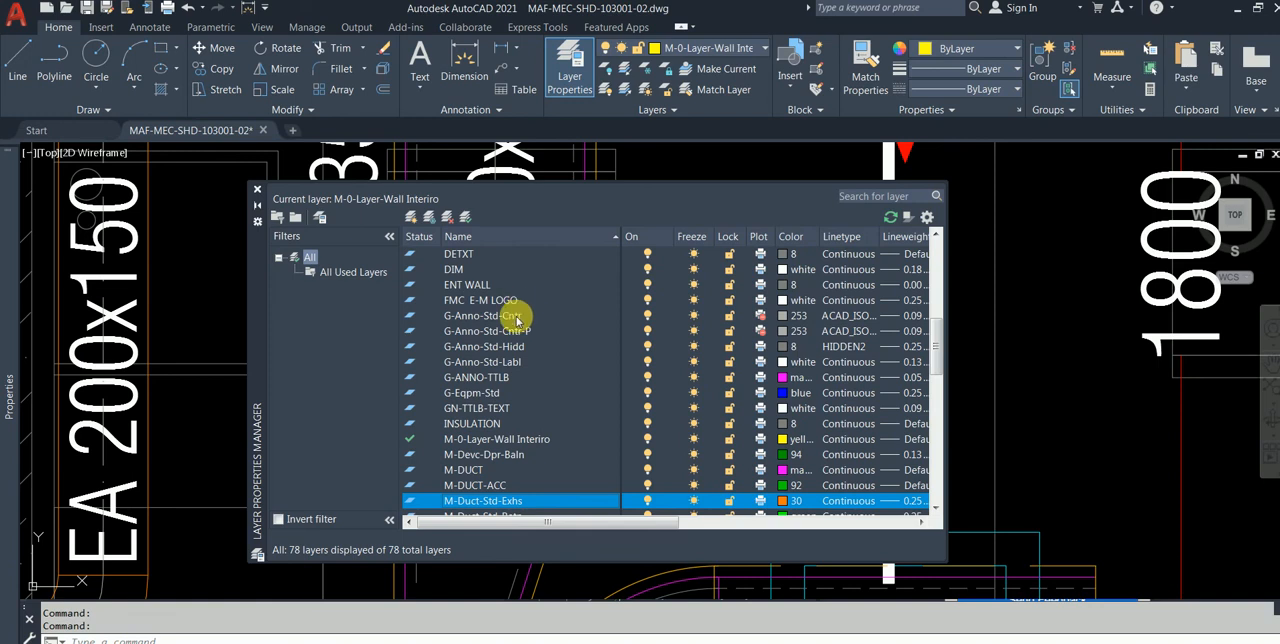
{"action": "left_click", "coordinate": [510, 302]}
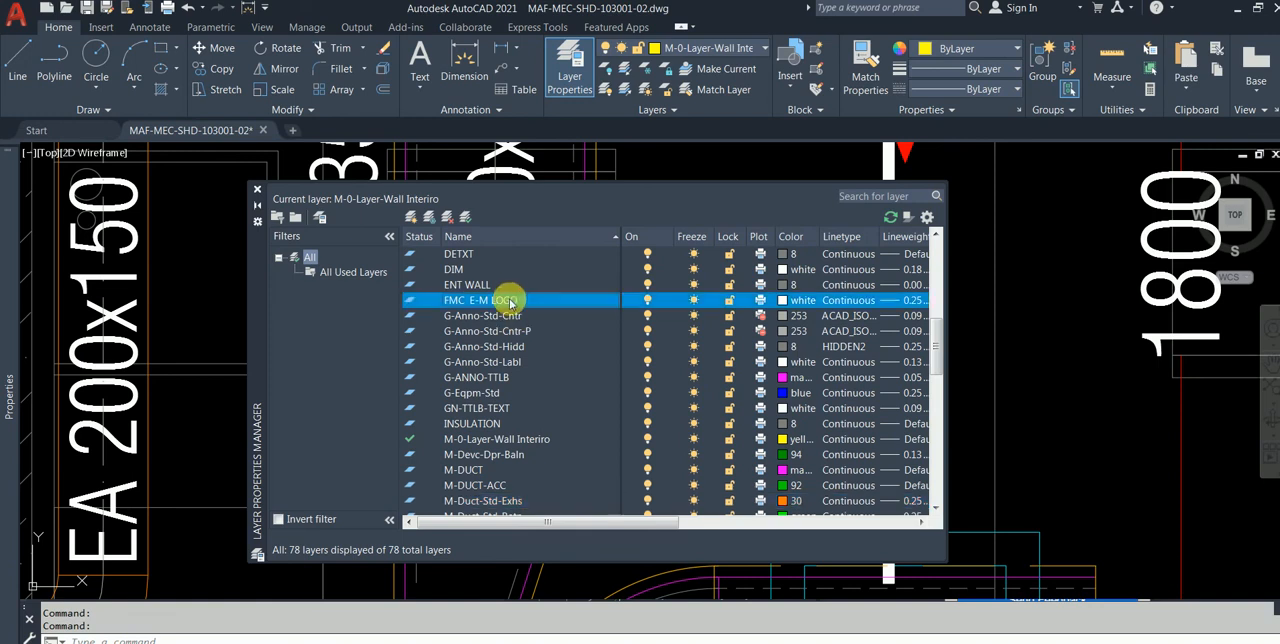
{"action": "scroll", "coordinate": [551, 400], "scroll_direction": "down", "scroll_amount": 4}
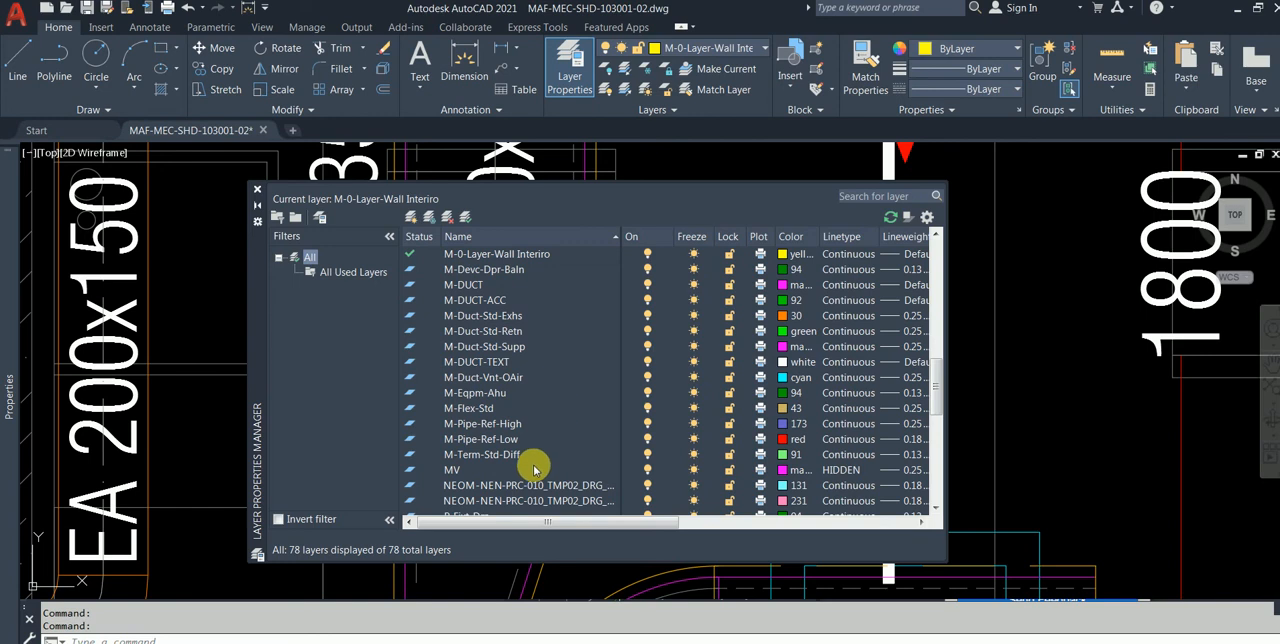
{"action": "left_click", "coordinate": [533, 469], "text": "shift"}
{"action": "scroll", "coordinate": [443, 343], "scroll_direction": "up", "scroll_amount": 5}
{"action": "scroll", "coordinate": [486, 337], "scroll_direction": "down", "scroll_amount": 5}
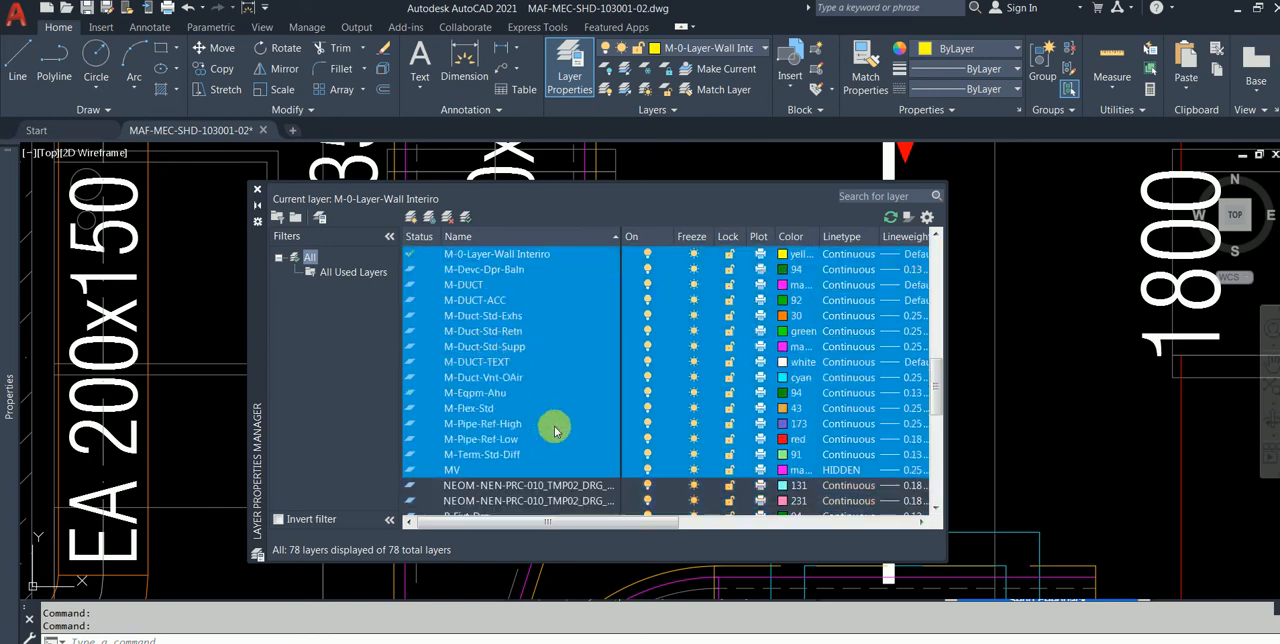
Step: Invert the layer selection, turn off all layers outside the chosen range, and close the layer manager
{"action": "right_click", "coordinate": [510, 465]}
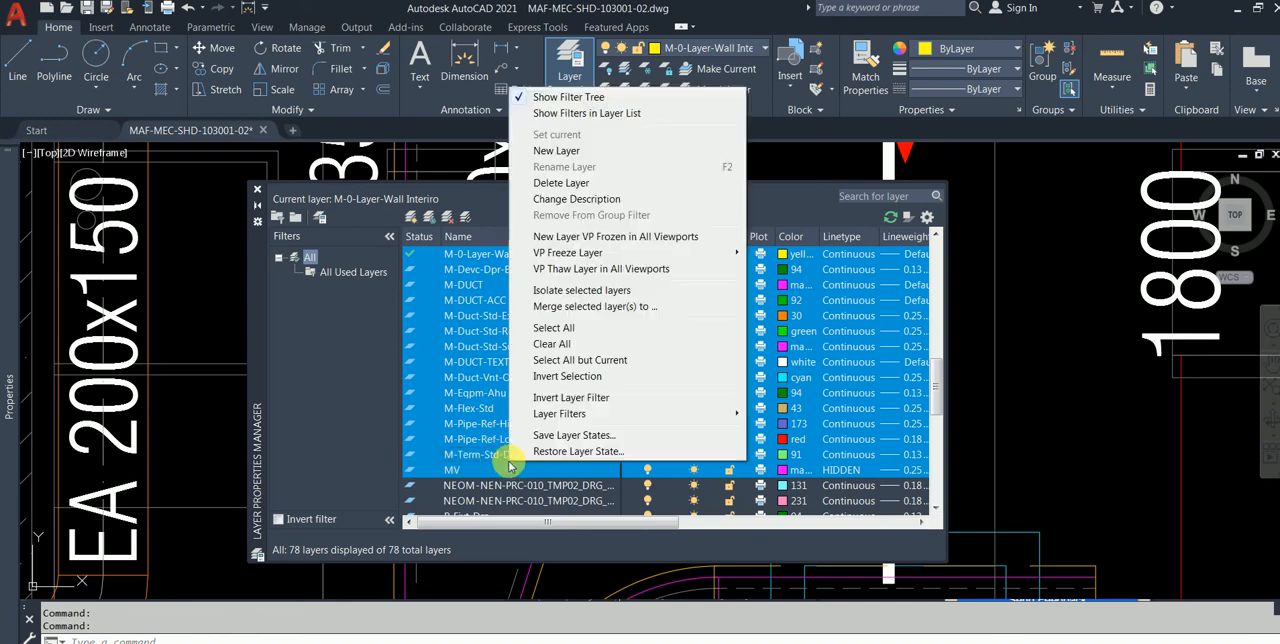
{"action": "left_click", "coordinate": [567, 376]}
{"action": "scroll", "coordinate": [587, 362], "scroll_direction": "up", "scroll_amount": 5}
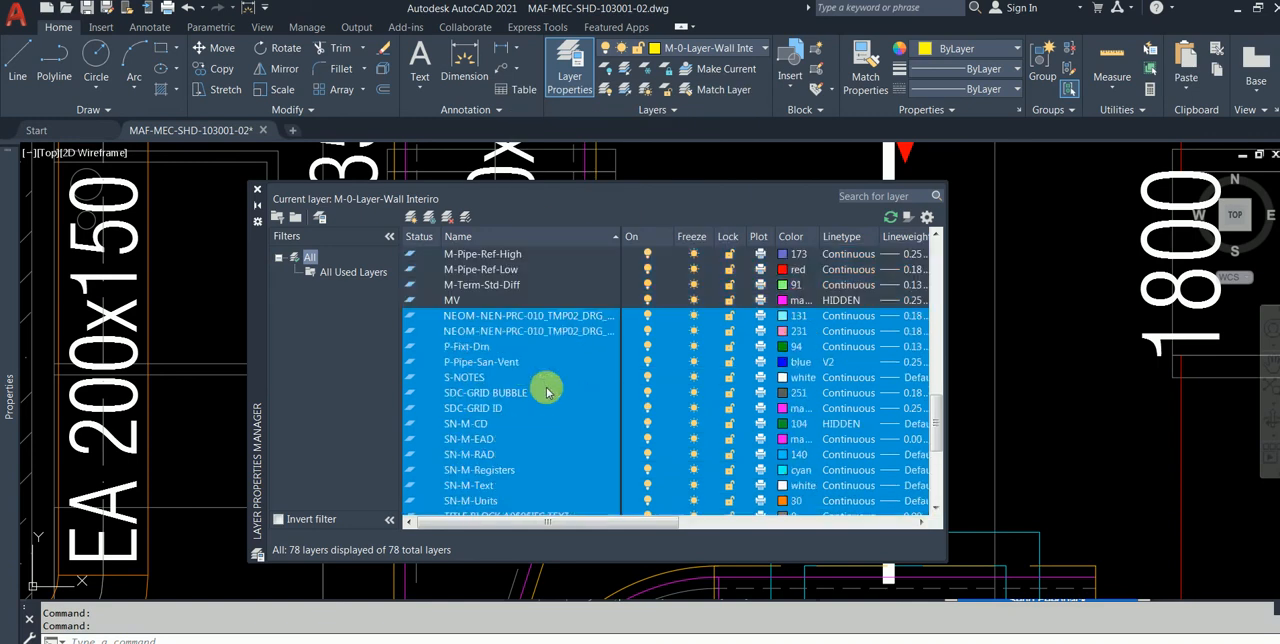
{"action": "left_click", "coordinate": [648, 317]}
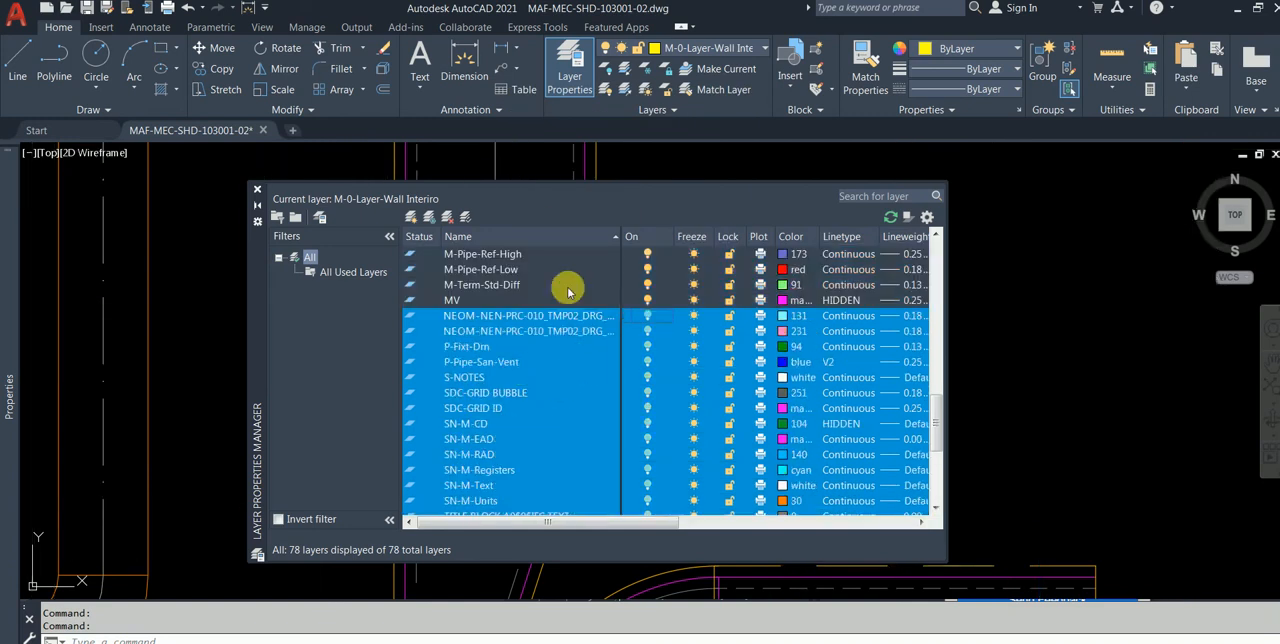
{"action": "left_click", "coordinate": [257, 190]}
Step: Look over the isolated ductwork across the plan and undo the last layer switch-off
{"action": "scroll", "coordinate": [431, 427], "scroll_direction": "up", "scroll_amount": 5}
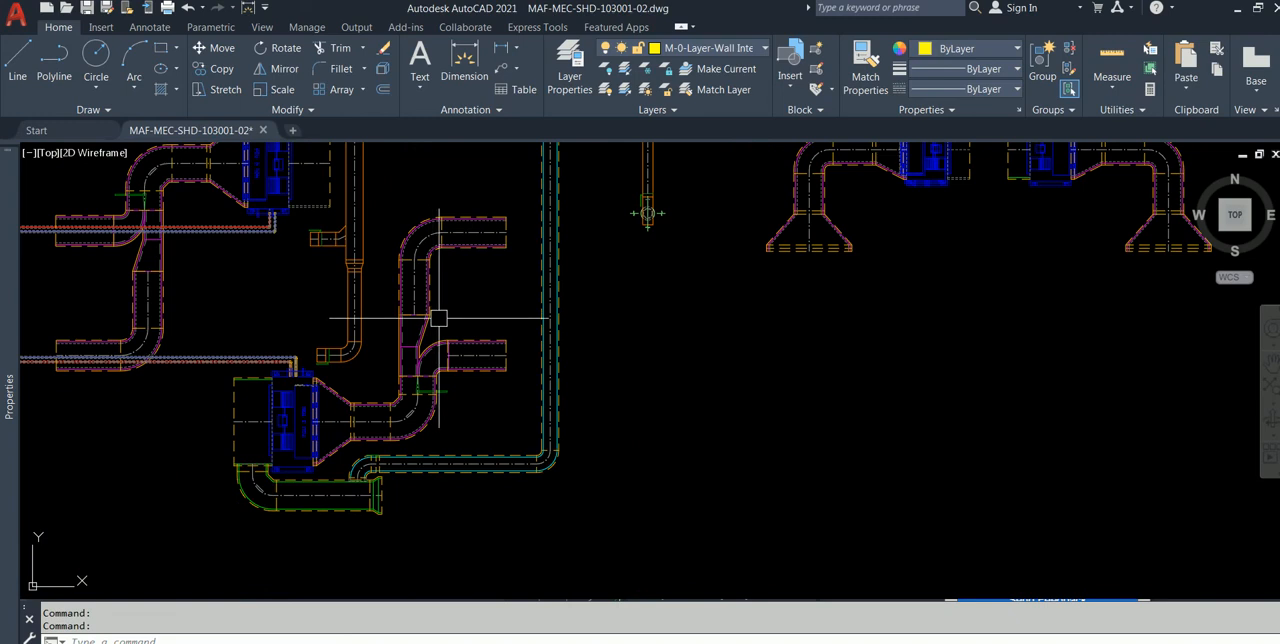
{"action": "scroll", "coordinate": [412, 412], "scroll_direction": "down", "scroll_amount": 2}
{"action": "middle_click_drag", "start_coordinate": [410, 394], "coordinate": [341, 497]}
{"action": "middle_click_drag", "start_coordinate": [714, 304], "coordinate": [451, 419]}
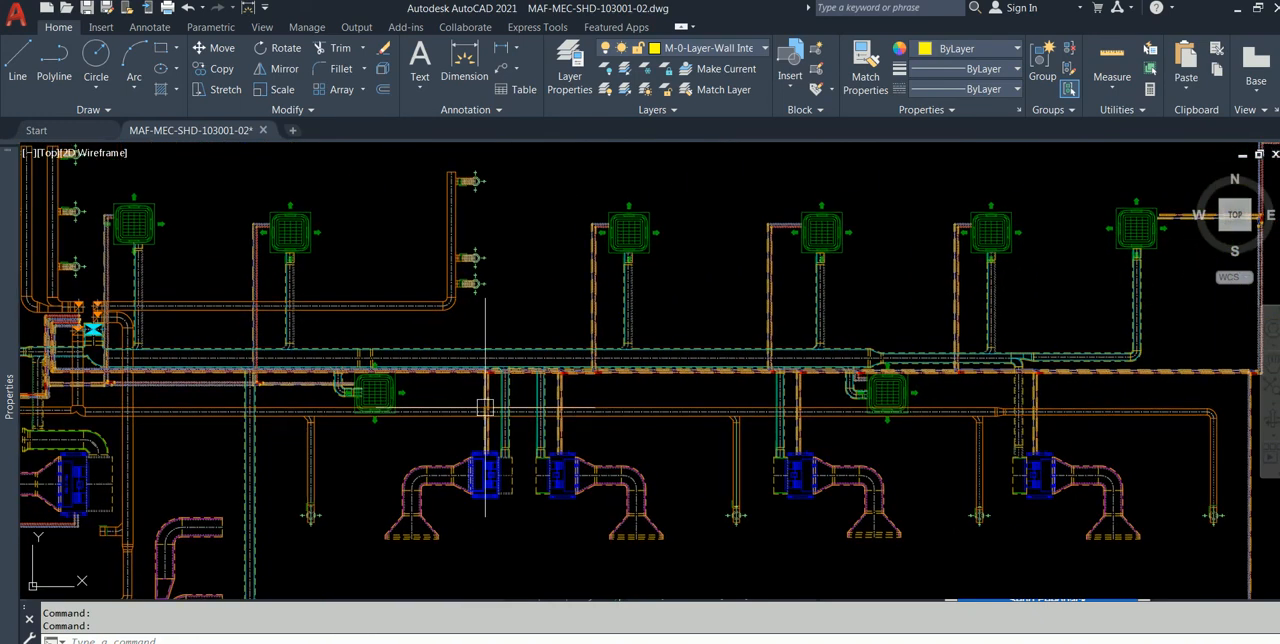
{"action": "scroll", "coordinate": [543, 423], "scroll_direction": "up", "scroll_amount": 4}
{"action": "key", "text": "ctrl+z"}
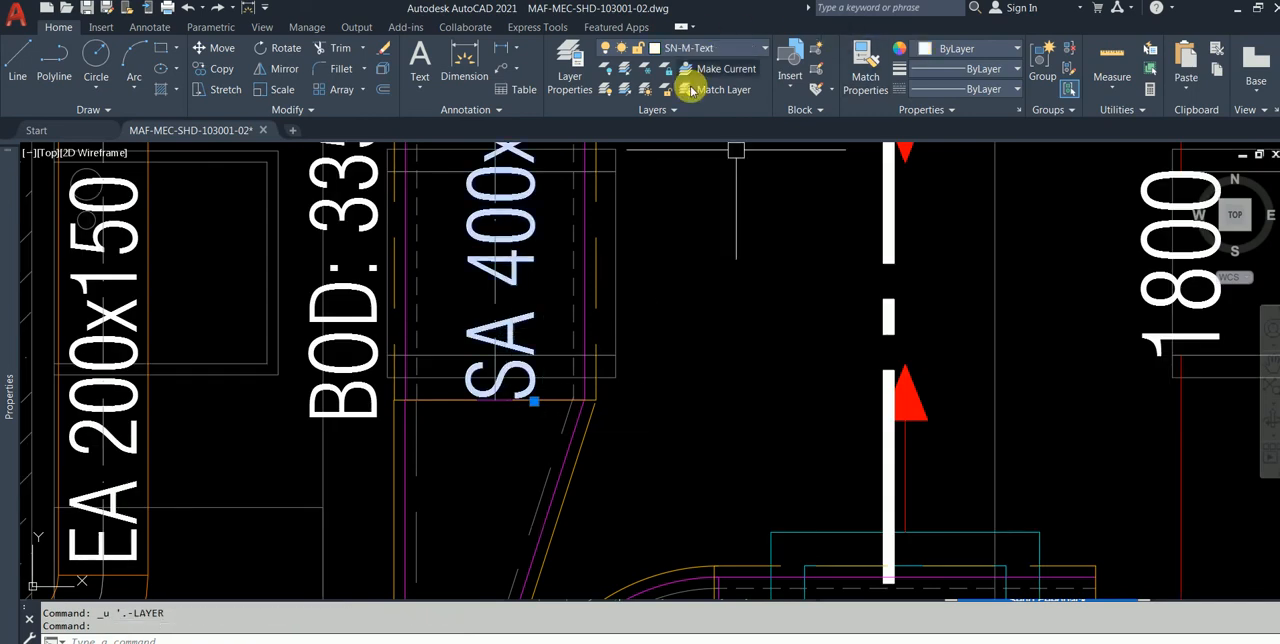
Step: Check the layers of the SA 400x200 and EA 200x150 duct labels and the 1800 dimension
{"action": "key", "text": "Escape"}
{"action": "left_click", "coordinate": [120, 314]}
{"action": "key", "text": "Escape"}
{"action": "scroll", "coordinate": [734, 337], "scroll_direction": "down", "scroll_amount": 2}
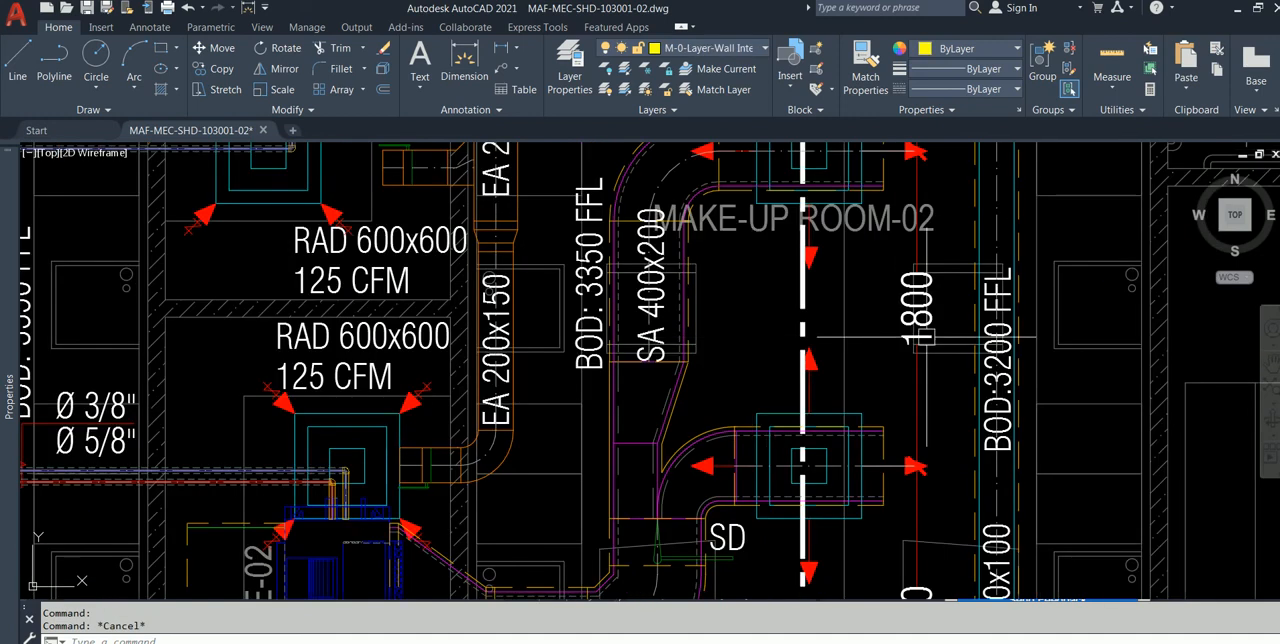
{"action": "left_click", "coordinate": [896, 530]}
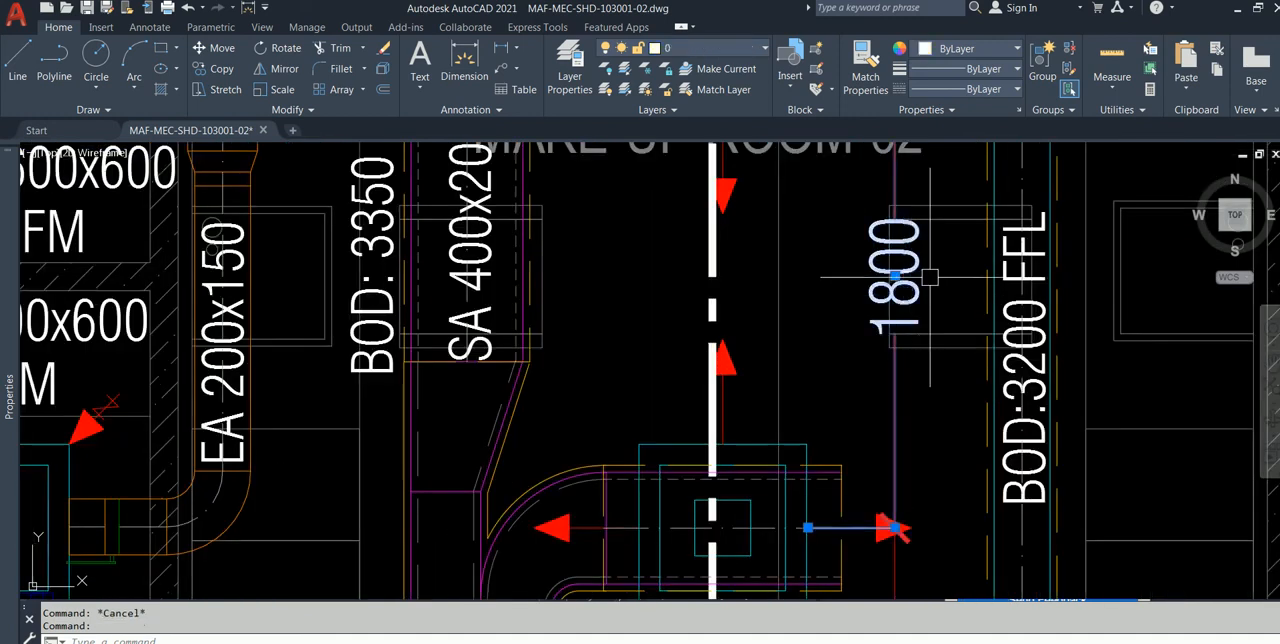
{"action": "key", "text": "Escape"}
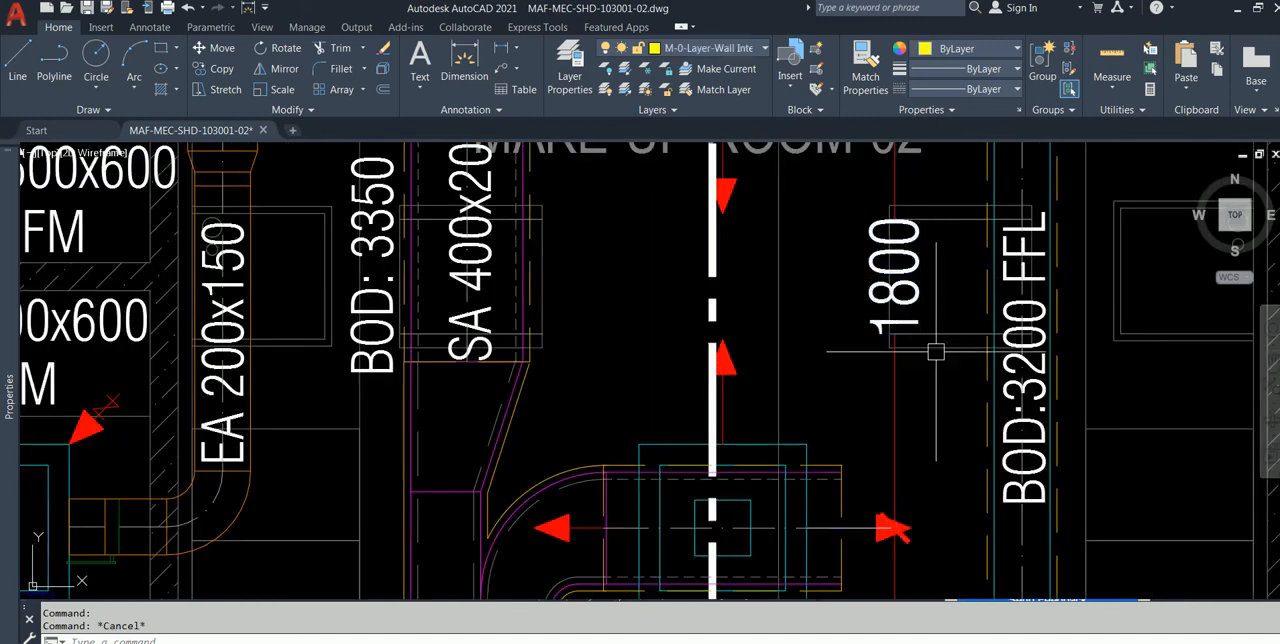
Step: Inspect the centre line of the fresh-air duct under the BOD:3200 FFL label to identify its layer
{"action": "scroll", "coordinate": [932, 350], "scroll_direction": "down", "scroll_amount": 2}
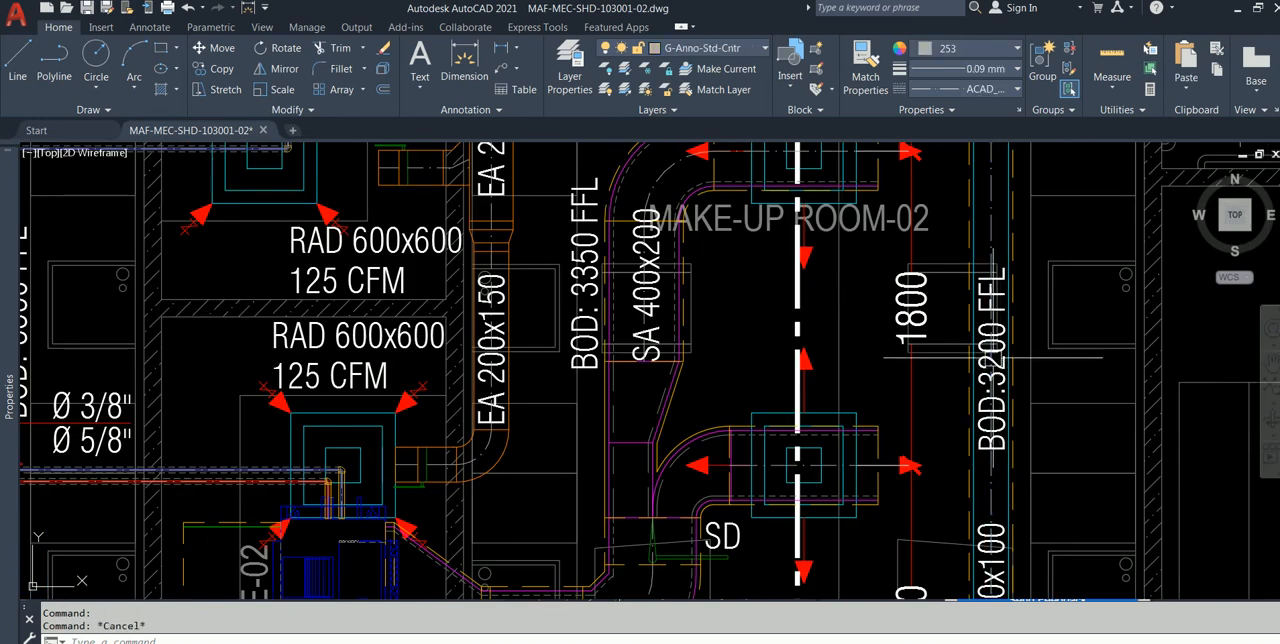
{"action": "scroll", "coordinate": [994, 360], "scroll_direction": "up", "scroll_amount": 3}
{"action": "scroll", "coordinate": [982, 350], "scroll_direction": "up", "scroll_amount": 4}
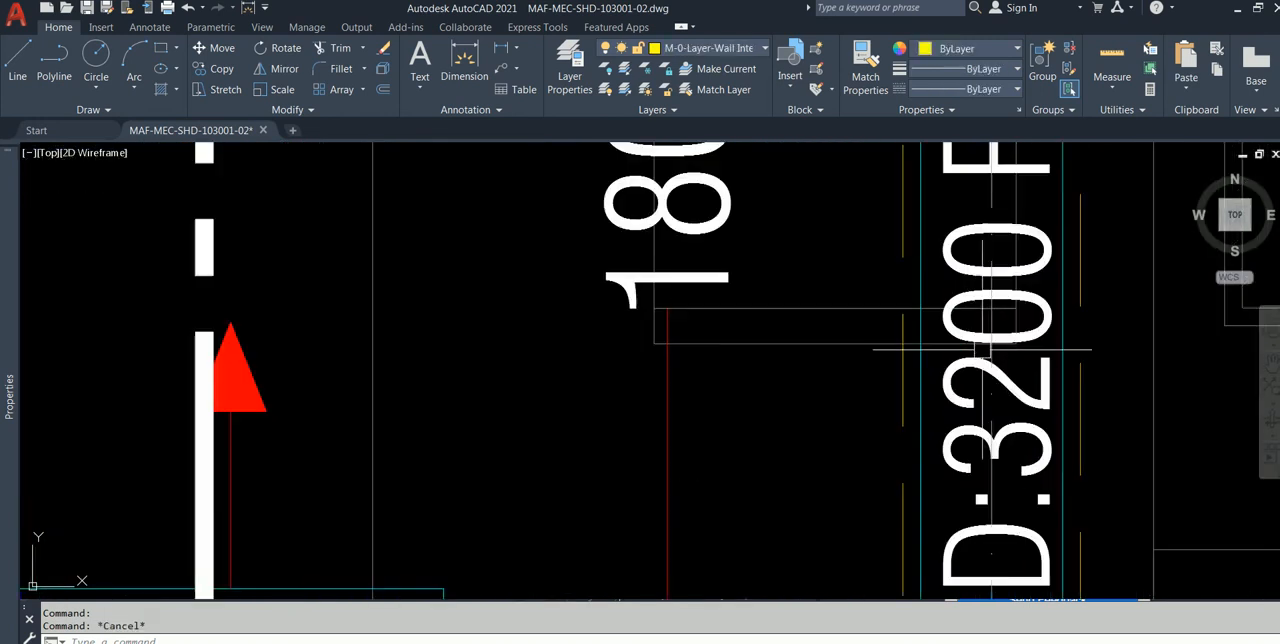
{"action": "key", "text": "Escape"}
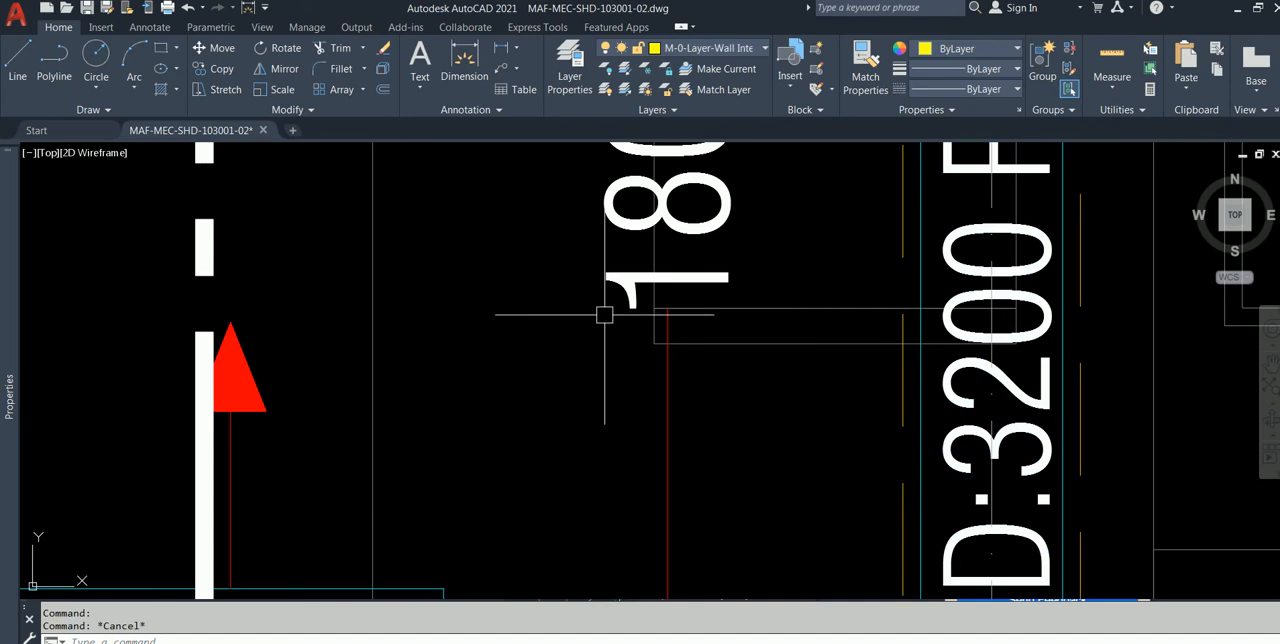
{"action": "scroll", "coordinate": [620, 315], "scroll_direction": "down", "scroll_amount": 6}
{"action": "scroll", "coordinate": [660, 318], "scroll_direction": "down", "scroll_amount": 4}
{"action": "middle_click_drag", "start_coordinate": [664, 314], "coordinate": [681, 332]}
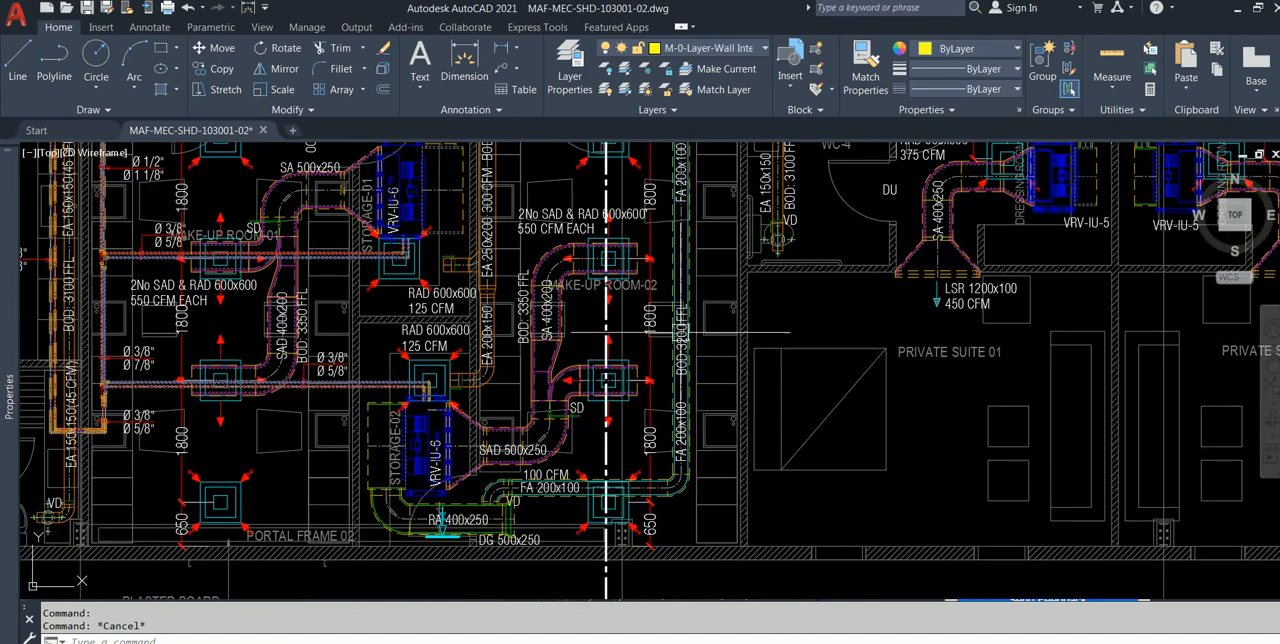
Step: Open the layer manager listing all layers of the drawing
{"action": "left_click", "coordinate": [573, 75]}
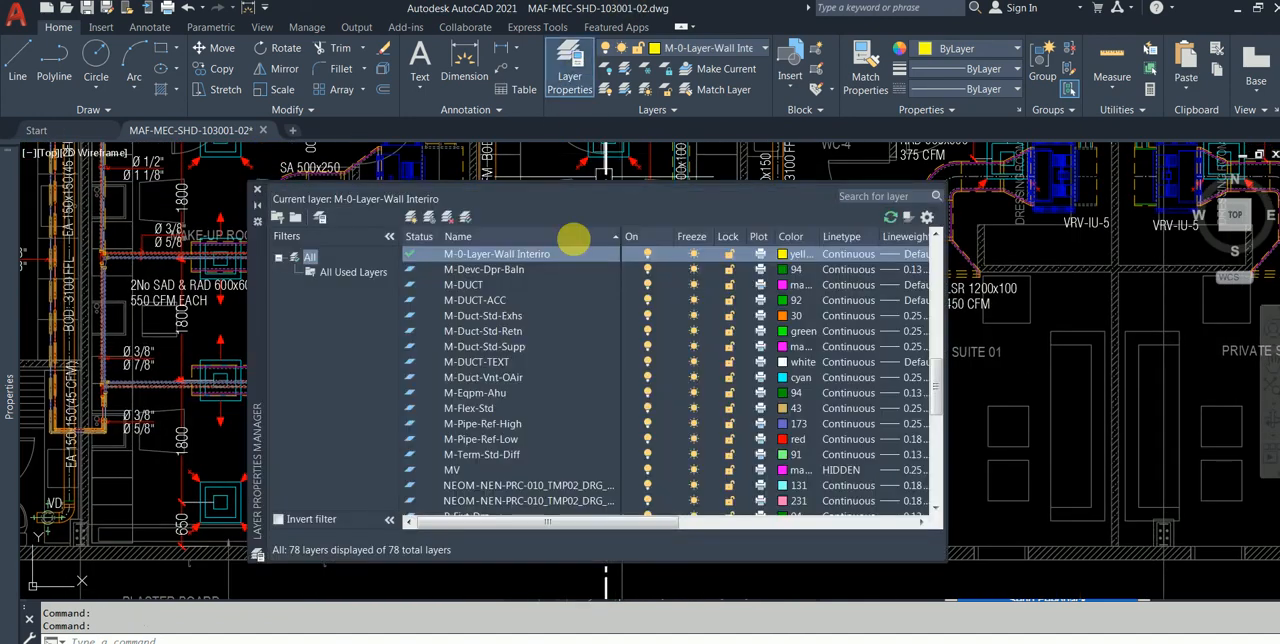
{"action": "scroll", "coordinate": [536, 333], "scroll_direction": "up", "scroll_amount": 2}
{"action": "scroll", "coordinate": [536, 333], "scroll_direction": "down", "scroll_amount": 5}
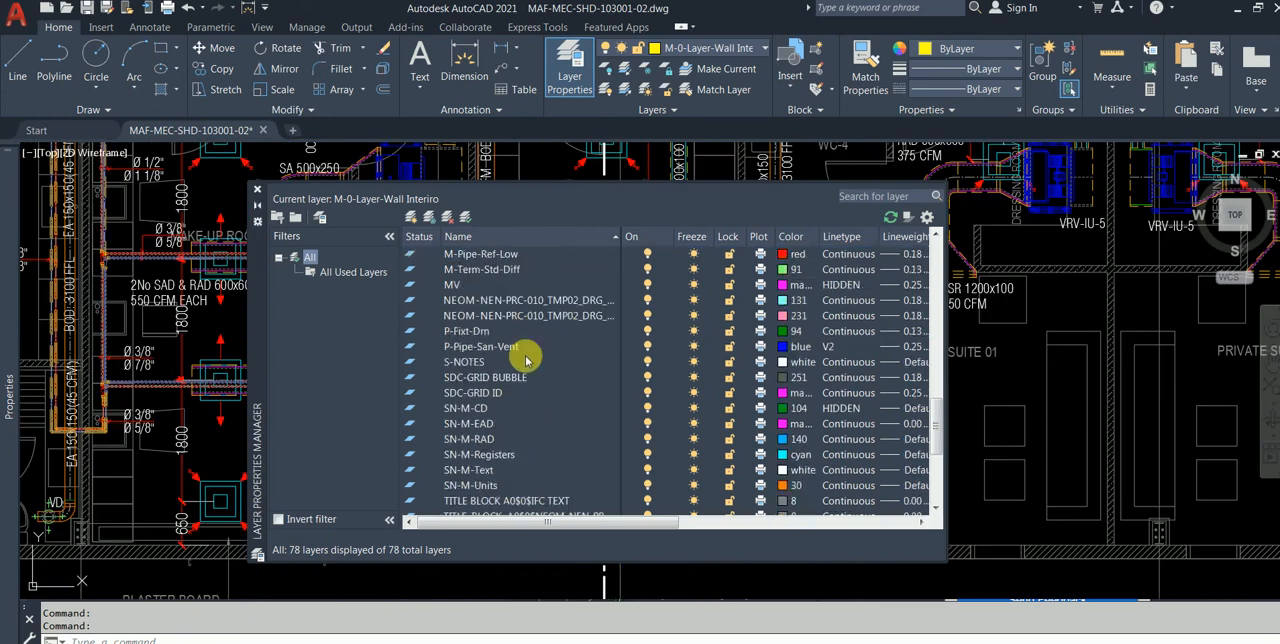
{"action": "left_click", "coordinate": [517, 406]}
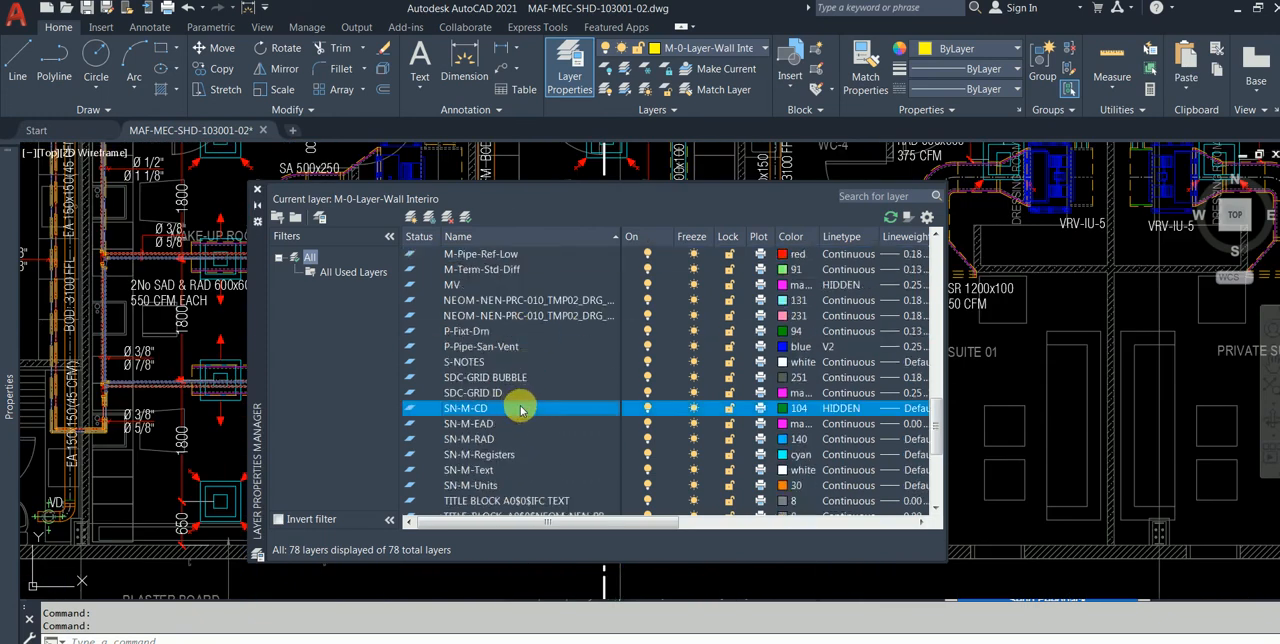
{"action": "left_click", "coordinate": [531, 484], "text": "shift"}
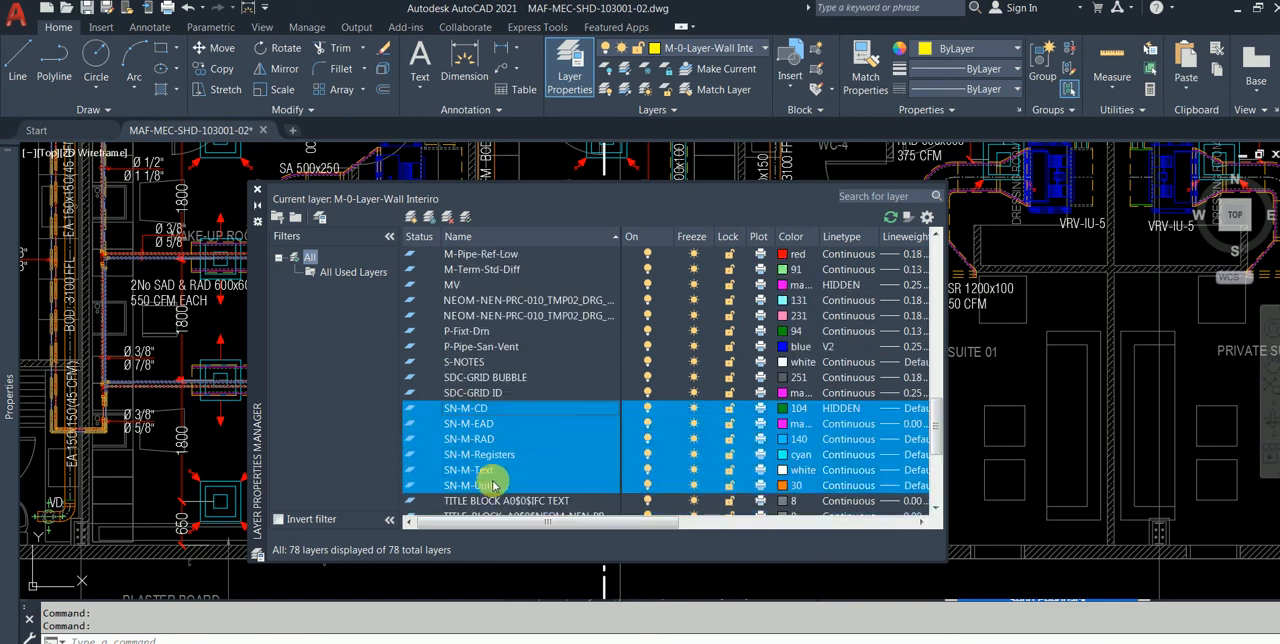
{"action": "left_click", "coordinate": [495, 484]}
{"action": "scroll", "coordinate": [533, 316], "scroll_direction": "up", "scroll_amount": 8}
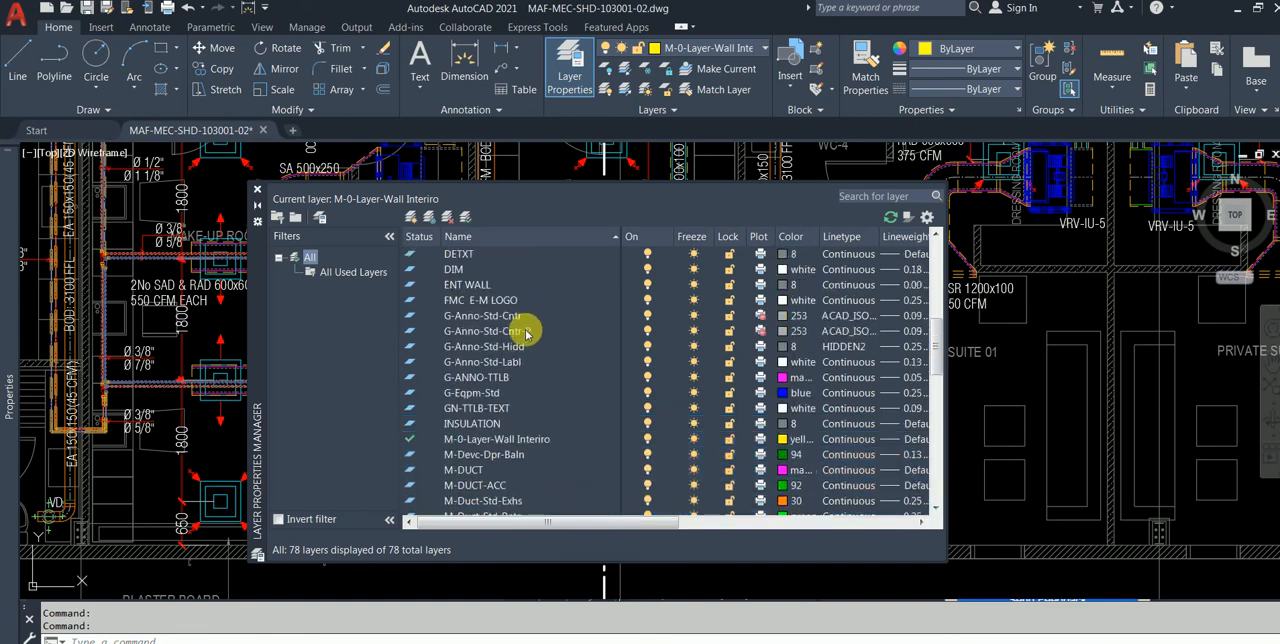
{"action": "left_click", "coordinate": [523, 318], "text": "shift"}
{"action": "left_click", "coordinate": [524, 303], "text": "shift"}
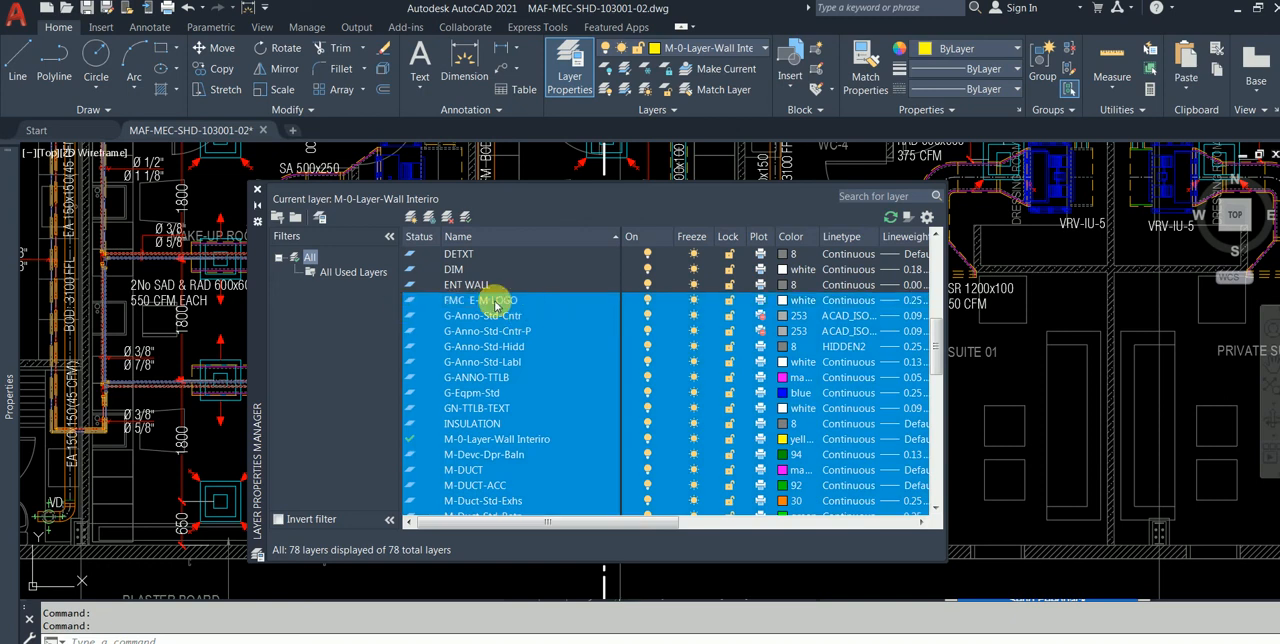
{"action": "right_click", "coordinate": [495, 306]}
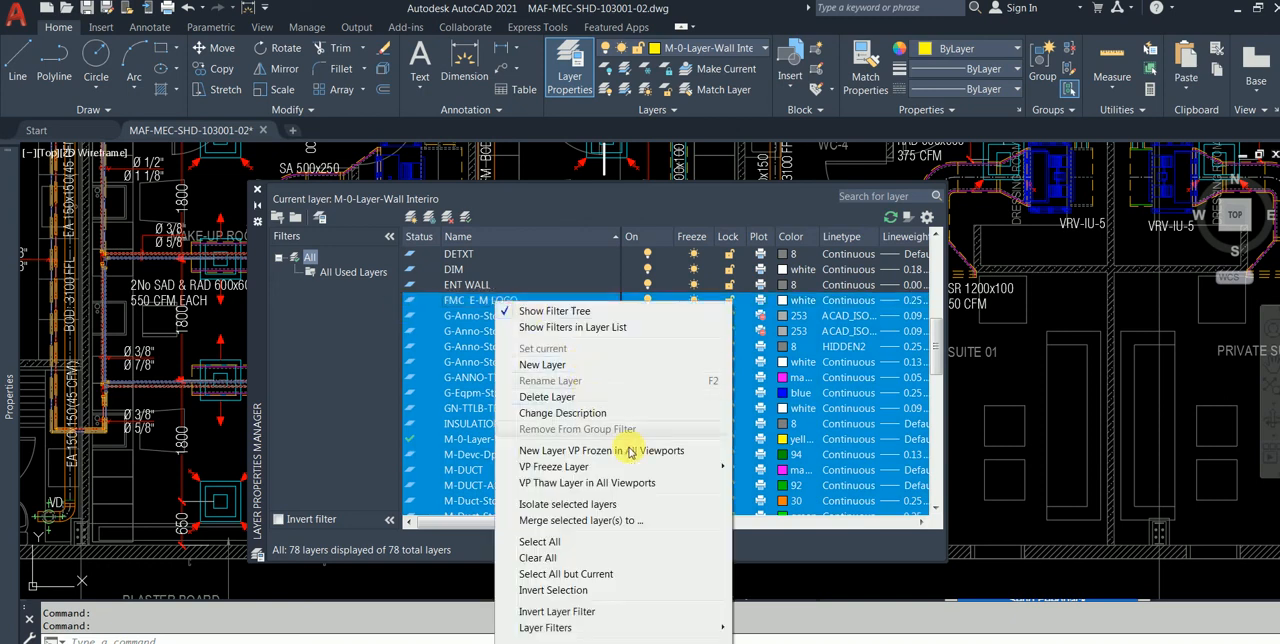
{"action": "left_click", "coordinate": [433, 361]}
Step: Select the layers from FMC E-M LOGO through SN-M-Units and add layer 0 to the selection
{"action": "left_click", "coordinate": [465, 302]}
{"action": "scroll", "coordinate": [491, 337], "scroll_direction": "down", "scroll_amount": 15}
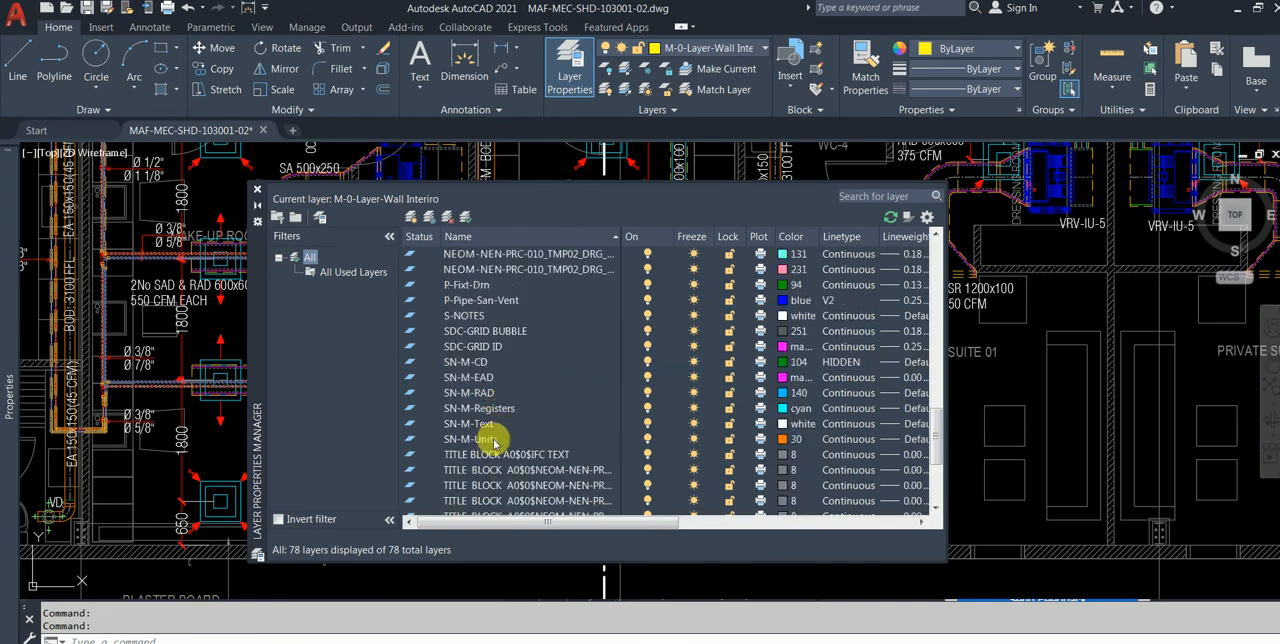
{"action": "left_click", "coordinate": [493, 441], "text": "shift"}
{"action": "scroll", "coordinate": [531, 331], "scroll_direction": "up", "scroll_amount": 15}
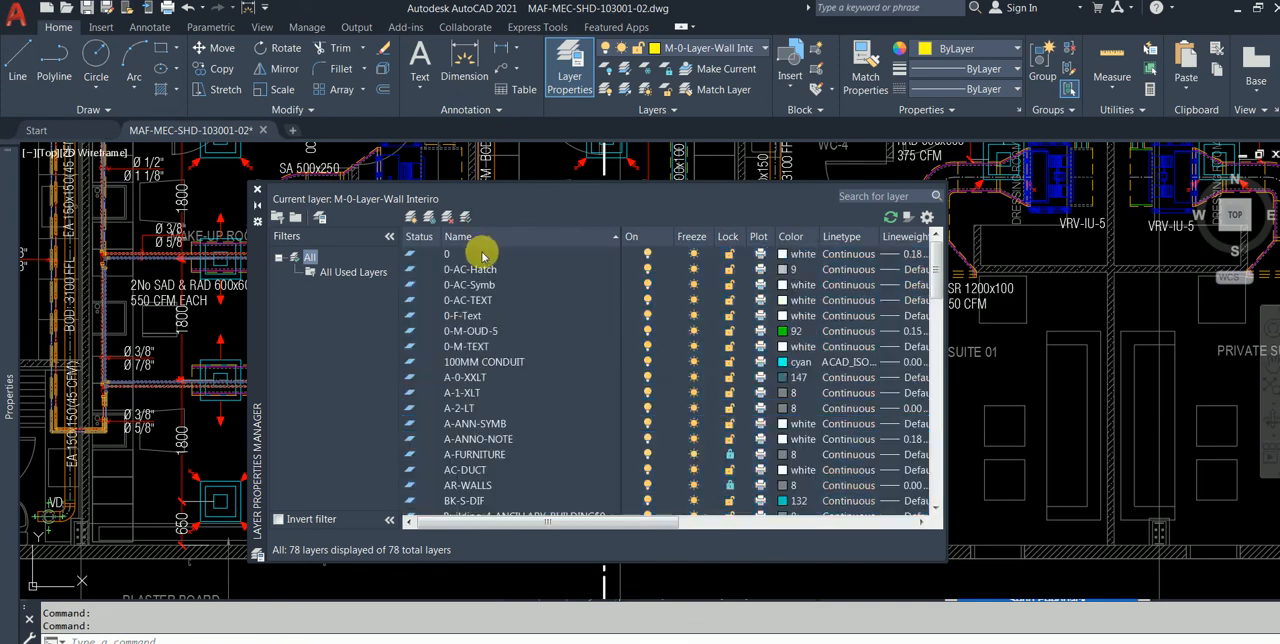
{"action": "left_click", "coordinate": [481, 254]}
Step: Invert the layer selection, turn off all the inverted layers, and close the layer manager
{"action": "right_click", "coordinate": [480, 252]}
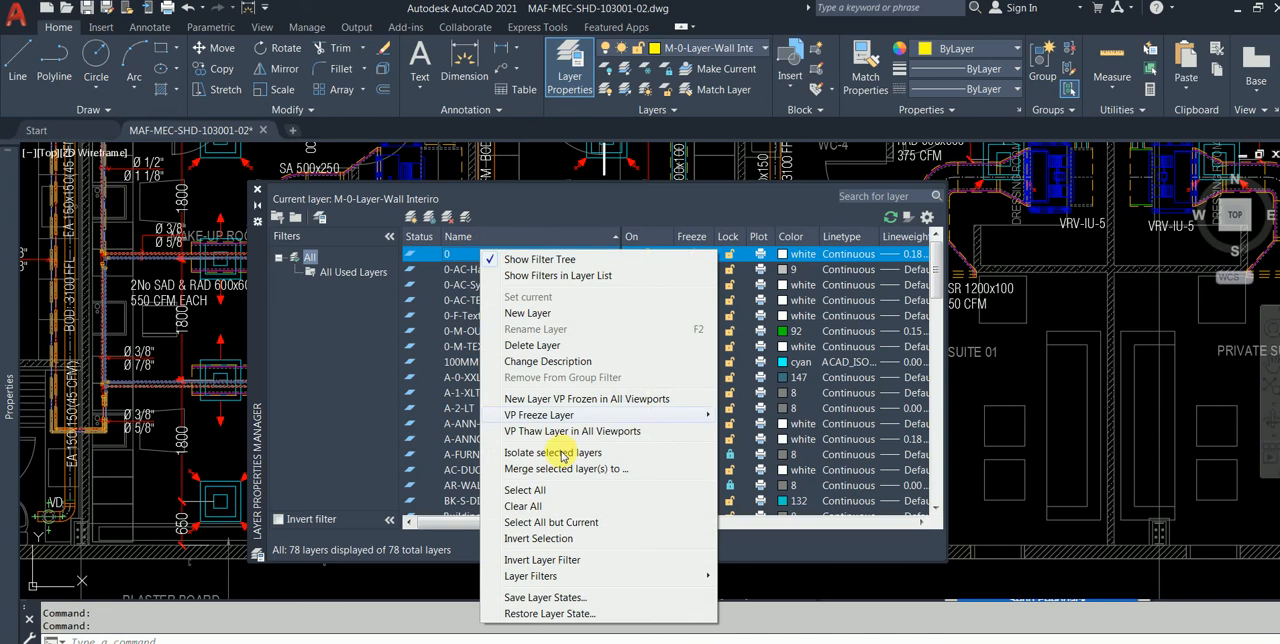
{"action": "left_click", "coordinate": [562, 537]}
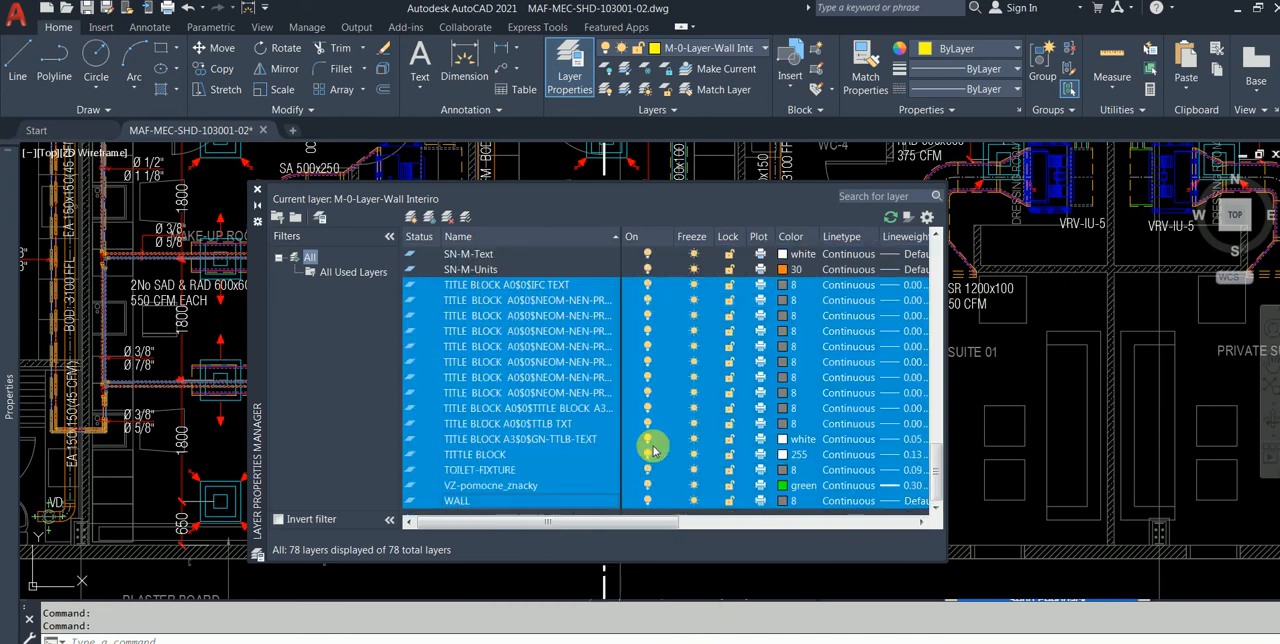
{"action": "left_click", "coordinate": [647, 380]}
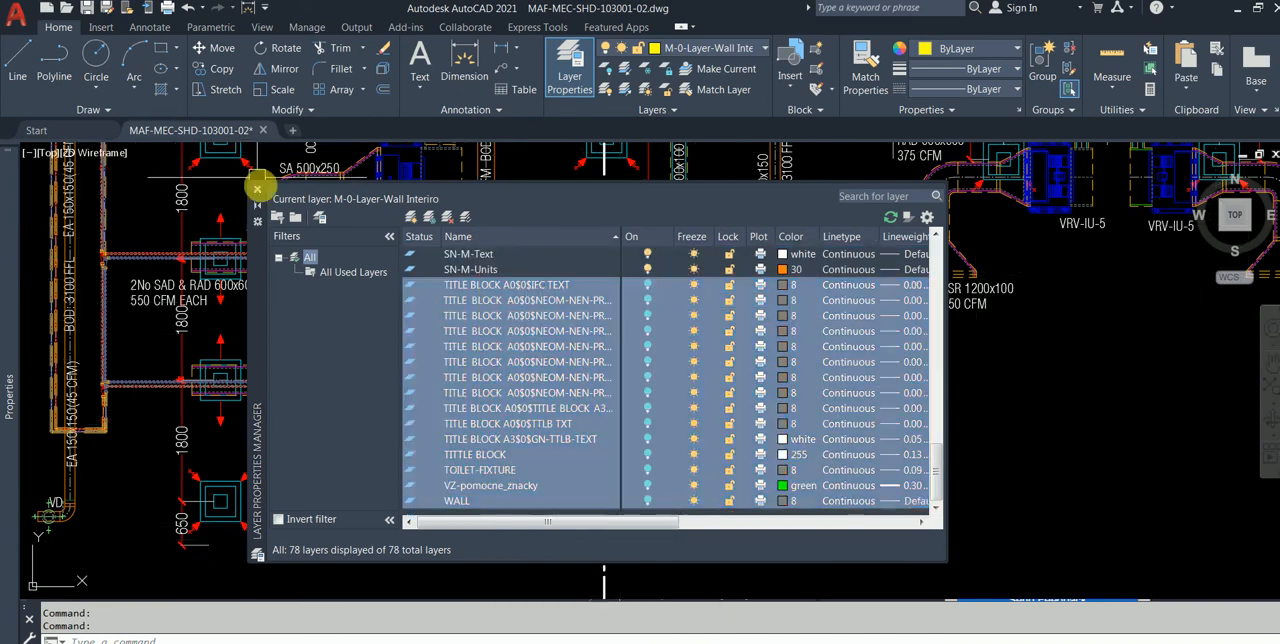
{"action": "left_click", "coordinate": [258, 190]}
Step: Look over the isolated HVAC layout, from the whole plan to the row of VRV-IU-1 units
{"action": "mouse_move", "coordinate": [379, 344]}
{"action": "middle_mouse_down"}
{"action": "mouse_move", "coordinate": [380, 423]}
{"action": "mouse_move", "coordinate": [467, 471]}
{"action": "middle_mouse_up"}
{"action": "scroll", "coordinate": [304, 348], "scroll_direction": "down", "scroll_amount": 1}
{"action": "middle_click_drag", "start_coordinate": [242, 305], "coordinate": [305, 347]}
{"action": "scroll", "coordinate": [250, 360], "scroll_direction": "up", "scroll_amount": 6}
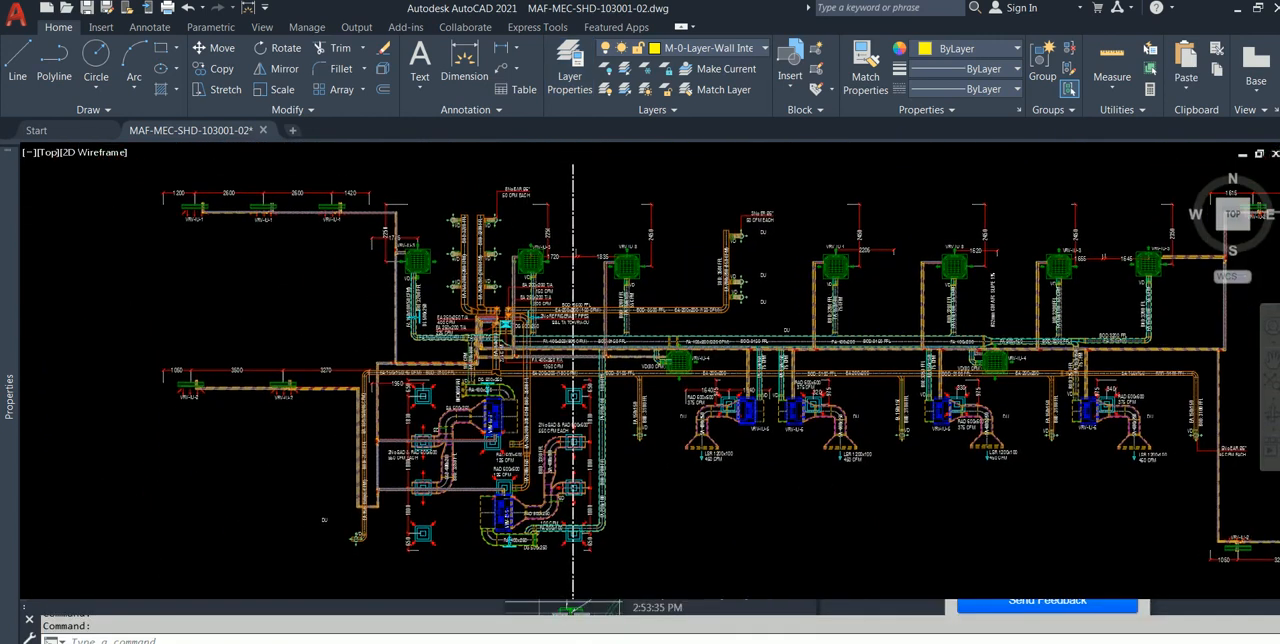
{"action": "scroll", "coordinate": [229, 370], "scroll_direction": "up", "scroll_amount": 3}
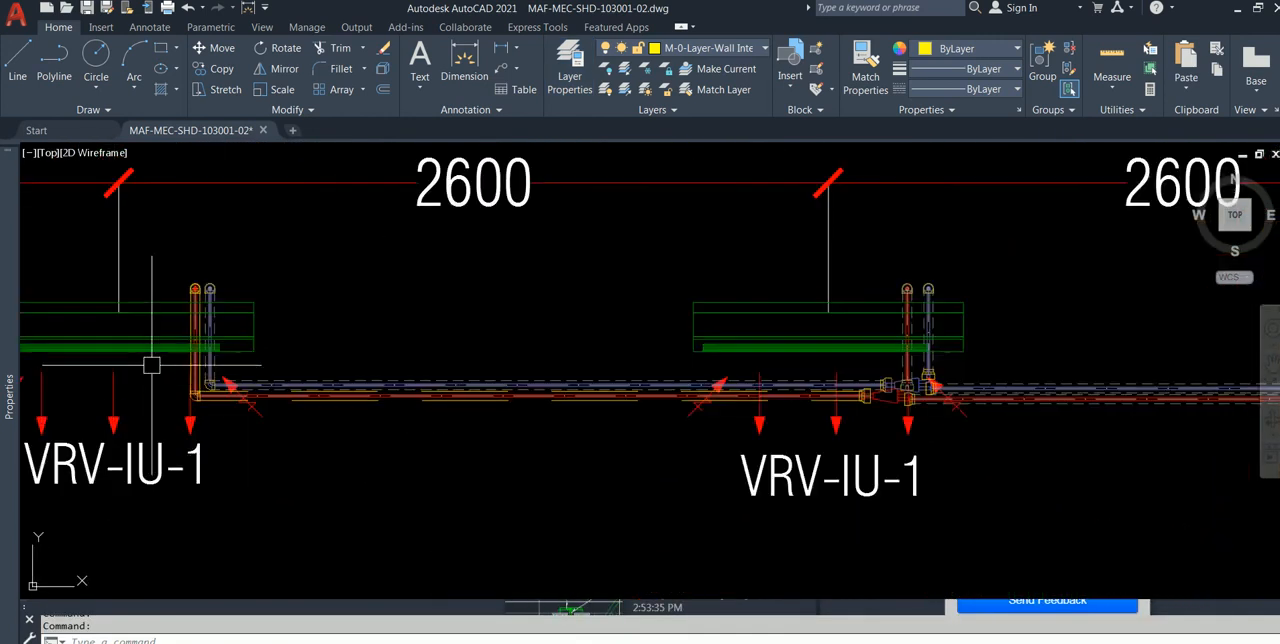
{"action": "scroll", "coordinate": [155, 362], "scroll_direction": "down", "scroll_amount": 3}
{"action": "mouse_move", "coordinate": [259, 321]}
{"action": "middle_mouse_down"}
{"action": "mouse_move", "coordinate": [357, 329]}
{"action": "mouse_move", "coordinate": [262, 338]}
{"action": "middle_mouse_up"}
{"action": "scroll", "coordinate": [252, 330], "scroll_direction": "down", "scroll_amount": 2}
{"action": "middle_click_drag", "start_coordinate": [143, 318], "coordinate": [211, 328]}
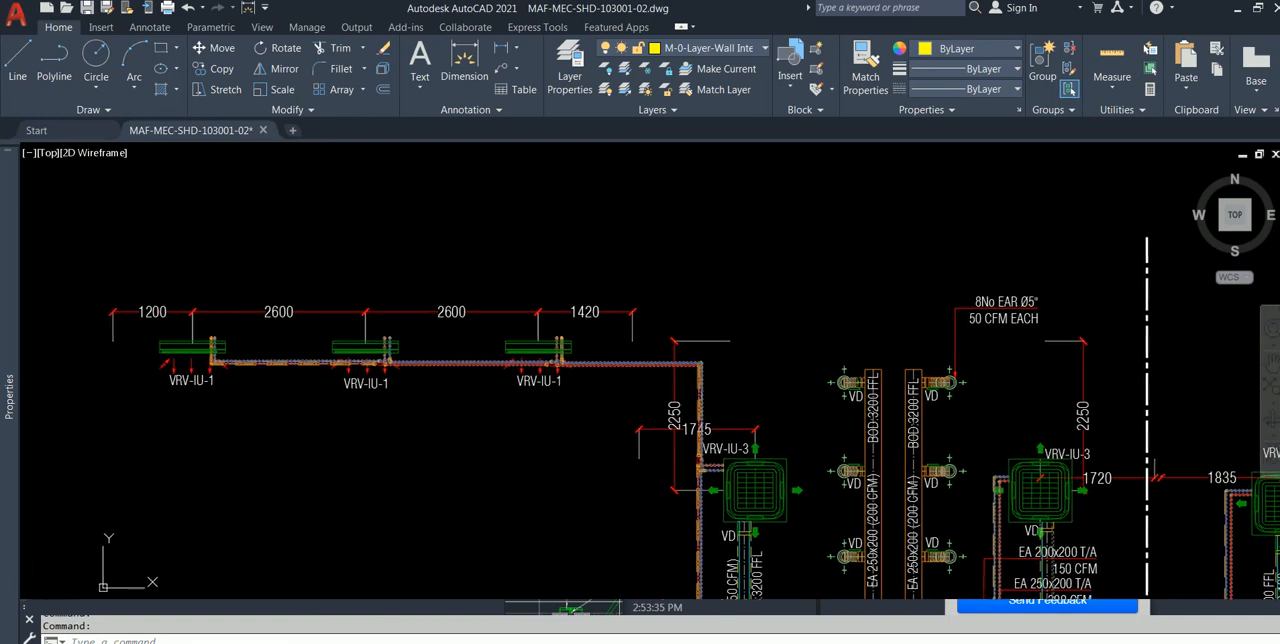
Step: Follow the refrigerant pipes along the VRV-IU-1 units to the VRV-IU-3 units and examine their labels and dimensions
{"action": "scroll", "coordinate": [213, 355], "scroll_direction": "up", "scroll_amount": 6}
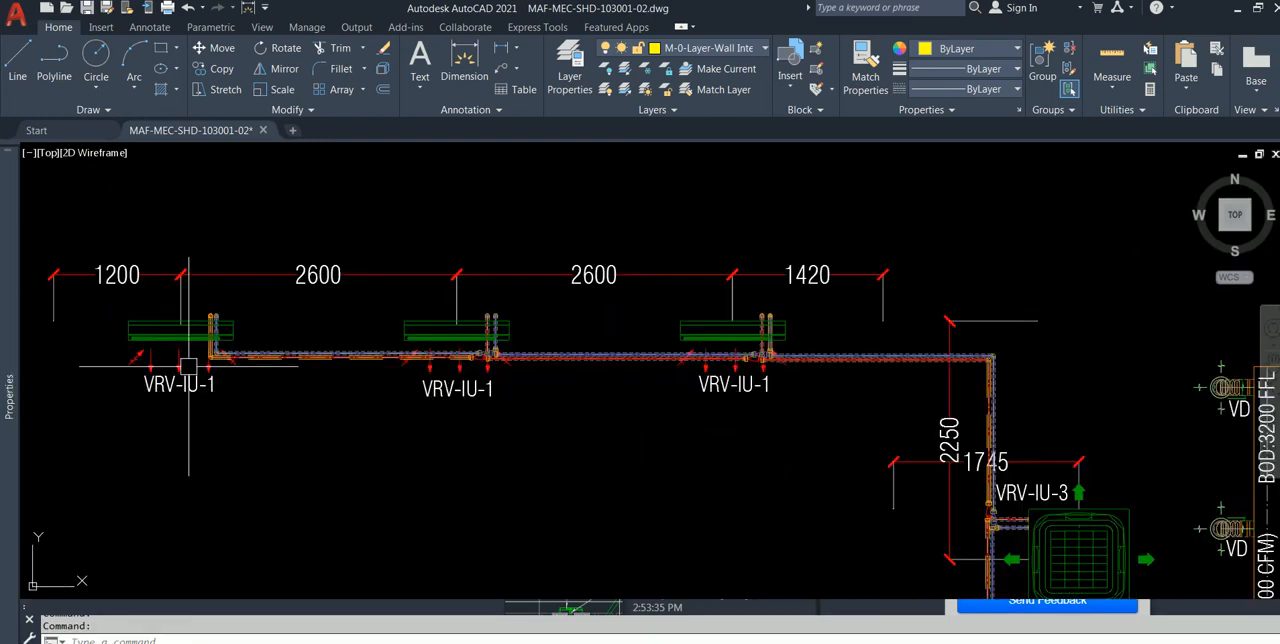
{"action": "scroll", "coordinate": [216, 352], "scroll_direction": "down", "scroll_amount": 2}
{"action": "middle_click_drag", "start_coordinate": [500, 319], "coordinate": [360, 321]}
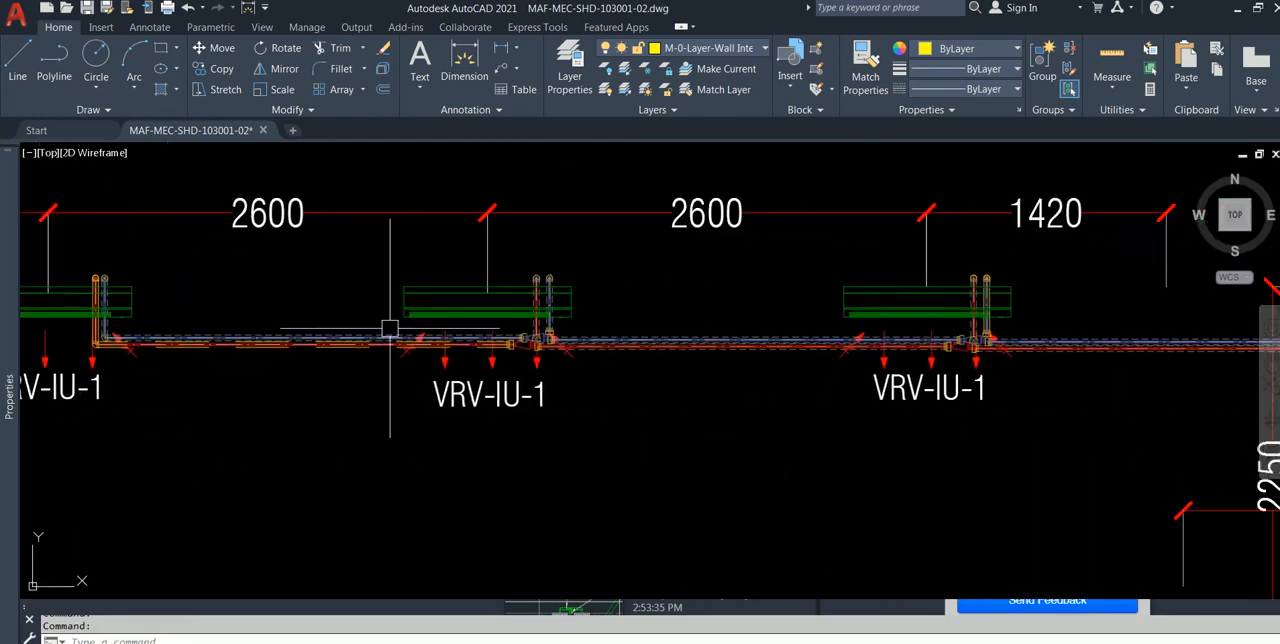
{"action": "scroll", "coordinate": [493, 360], "scroll_direction": "up", "scroll_amount": 2}
{"action": "scroll", "coordinate": [509, 349], "scroll_direction": "down", "scroll_amount": 2}
{"action": "middle_click_drag", "start_coordinate": [735, 357], "coordinate": [464, 357]}
{"action": "middle_click_drag", "start_coordinate": [808, 400], "coordinate": [396, 294]}
{"action": "mouse_move", "coordinate": [1012, 526]}
{"action": "middle_mouse_down"}
{"action": "mouse_move", "coordinate": [632, 377]}
{"action": "mouse_move", "coordinate": [466, 400]}
{"action": "middle_mouse_up"}
{"action": "scroll", "coordinate": [630, 377], "scroll_direction": "down", "scroll_amount": 2}
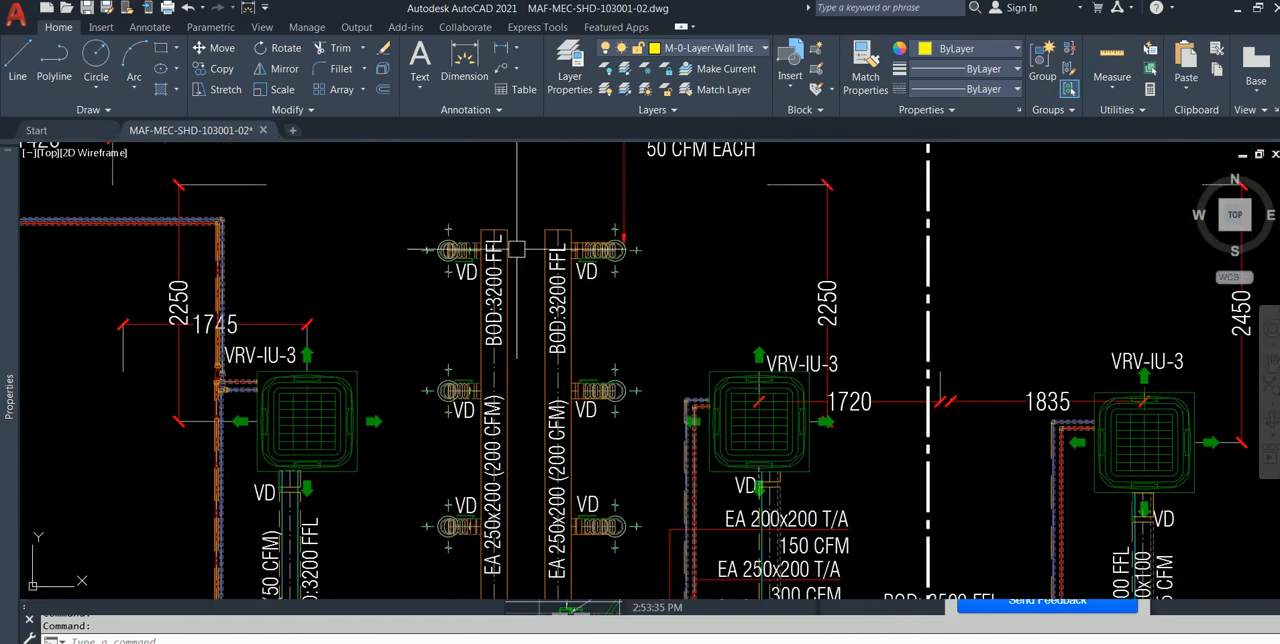
Step: Examine the EA 250x200 exhaust ducts and the area down to the FA 400x250 fresh-air main duct
{"action": "mouse_move", "coordinate": [536, 294]}
{"action": "middle_mouse_down"}
{"action": "mouse_move", "coordinate": [507, 284]}
{"action": "mouse_move", "coordinate": [448, 180]}
{"action": "middle_mouse_up"}
{"action": "scroll", "coordinate": [537, 483], "scroll_direction": "up", "scroll_amount": 2}
{"action": "middle_click_drag", "start_coordinate": [537, 483], "coordinate": [515, 405]}
{"action": "middle_click_drag", "start_coordinate": [525, 452], "coordinate": [417, 452]}
{"action": "mouse_move", "coordinate": [590, 485]}
{"action": "middle_mouse_down"}
{"action": "mouse_move", "coordinate": [420, 460]}
{"action": "mouse_move", "coordinate": [315, 306]}
{"action": "mouse_move", "coordinate": [375, 206]}
{"action": "middle_mouse_up"}
{"action": "middle_click_drag", "start_coordinate": [838, 352], "coordinate": [660, 394]}
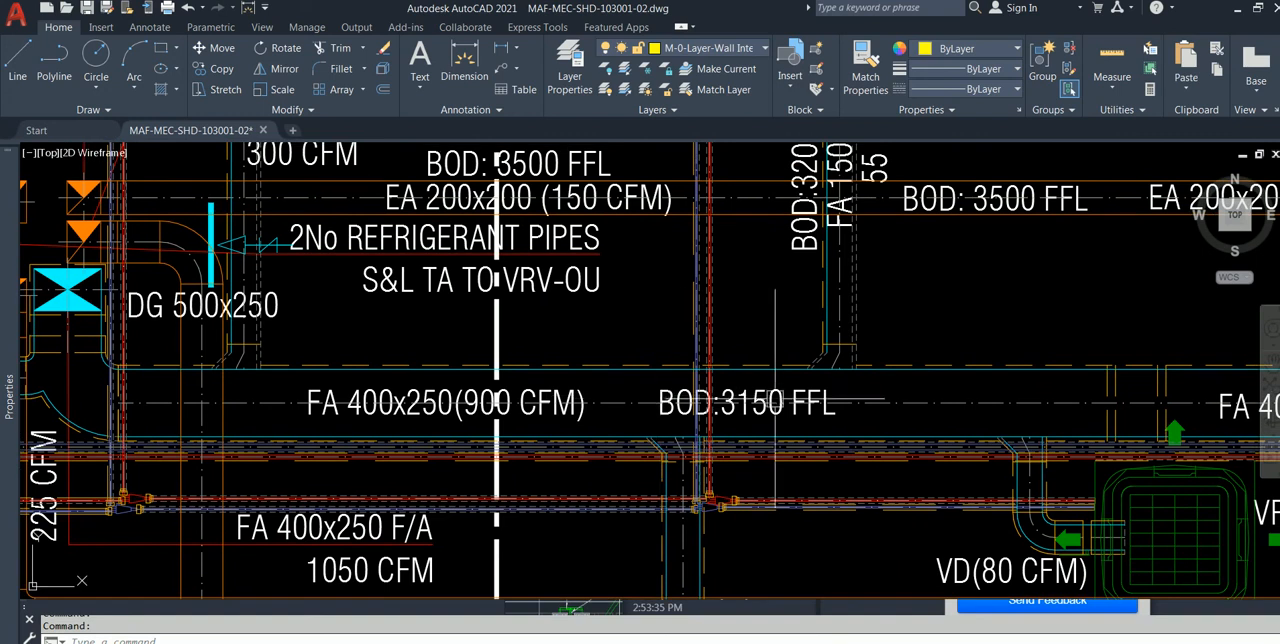
Step: Check which layer the BOD:3150 FFL label on the FA 400x250 duct belongs to
{"action": "scroll", "coordinate": [770, 400], "scroll_direction": "down", "scroll_amount": 3}
{"action": "scroll", "coordinate": [711, 405], "scroll_direction": "up", "scroll_amount": 5}
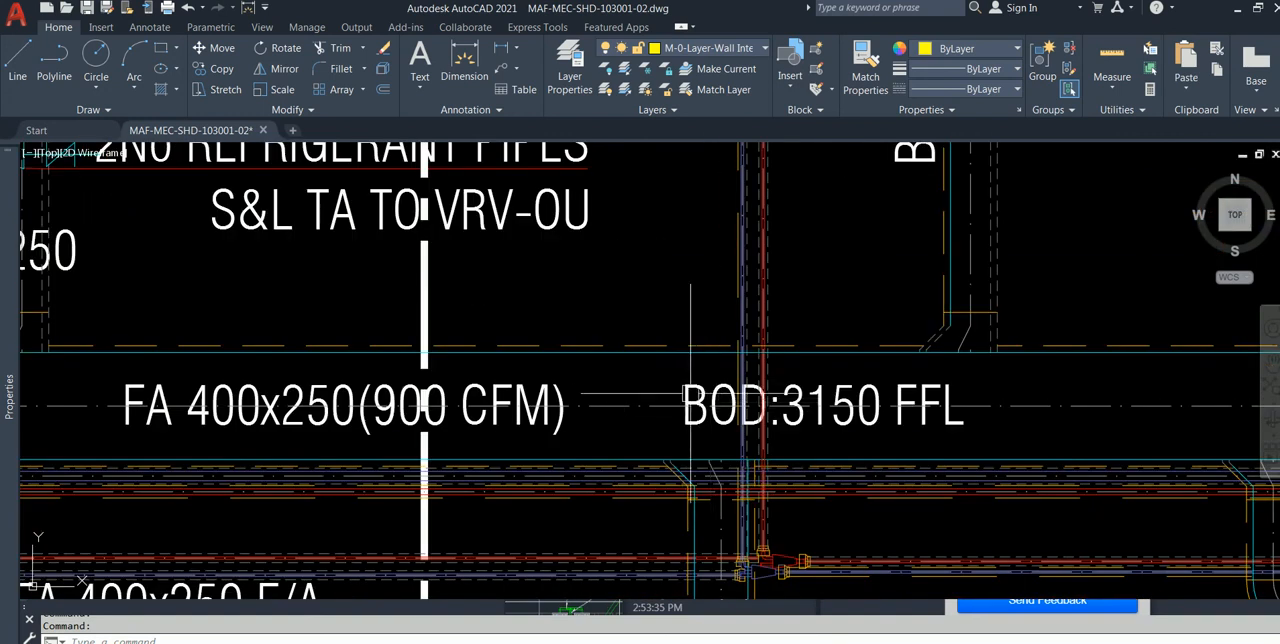
{"action": "left_click", "coordinate": [663, 366]}
{"action": "left_click", "coordinate": [981, 438]}
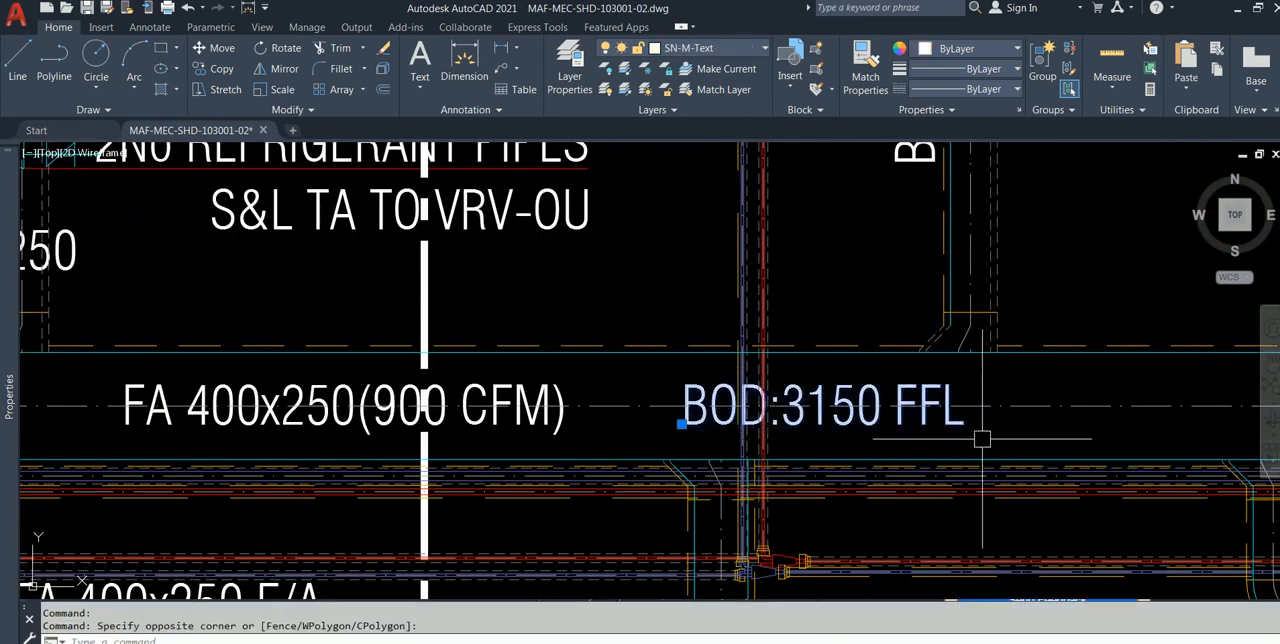
{"action": "key", "text": "Escape"}
{"action": "scroll", "coordinate": [626, 360], "scroll_direction": "up", "scroll_amount": 4}
{"action": "scroll", "coordinate": [668, 371], "scroll_direction": "down", "scroll_amount": 2}
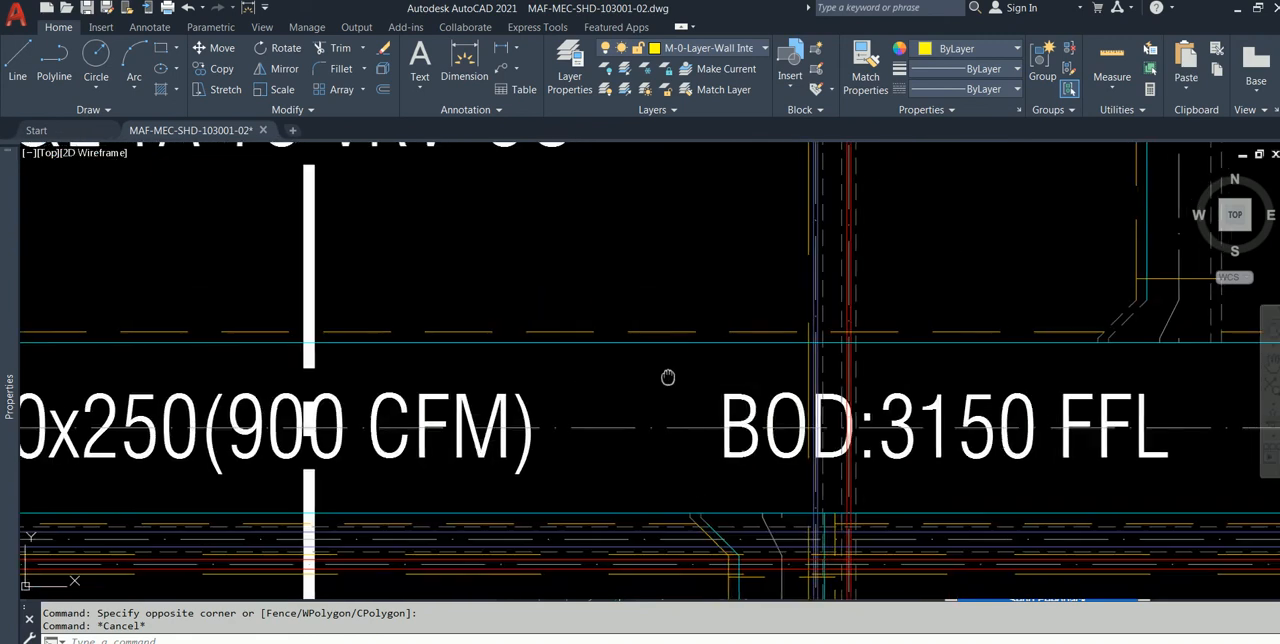
{"action": "scroll", "coordinate": [774, 377], "scroll_direction": "up", "scroll_amount": 2}
{"action": "middle_click_drag", "start_coordinate": [774, 377], "coordinate": [409, 341]}
{"action": "left_click", "coordinate": [431, 334]}
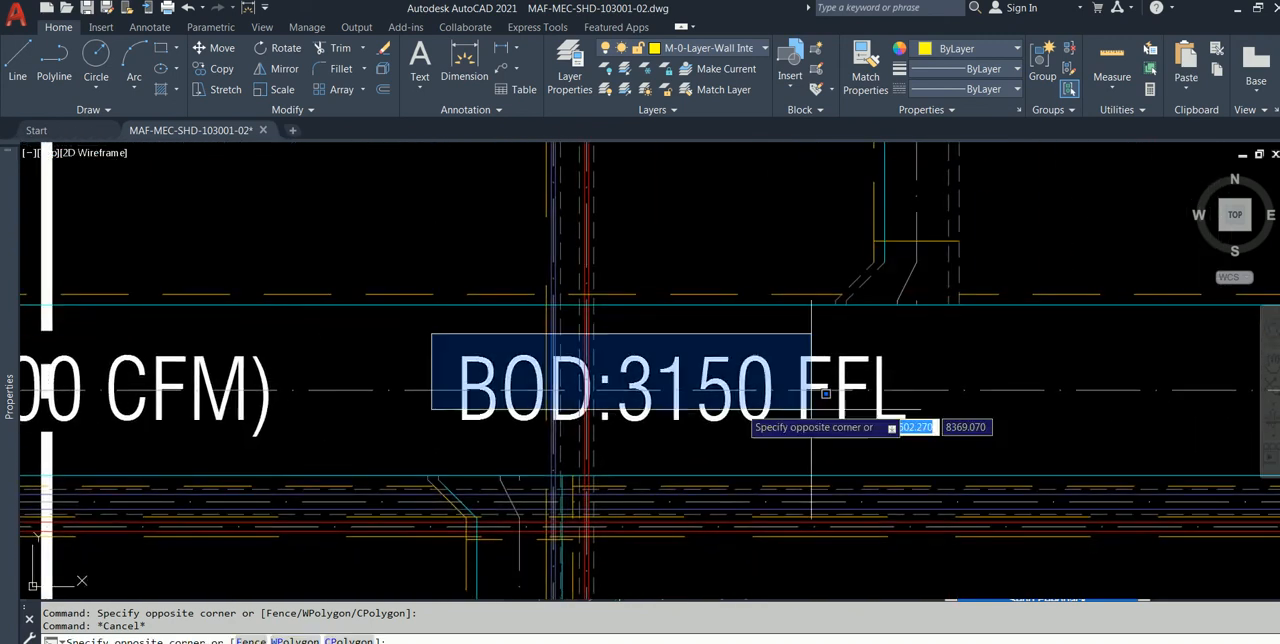
{"action": "left_click", "coordinate": [930, 442]}
{"action": "key", "text": "Escape"}
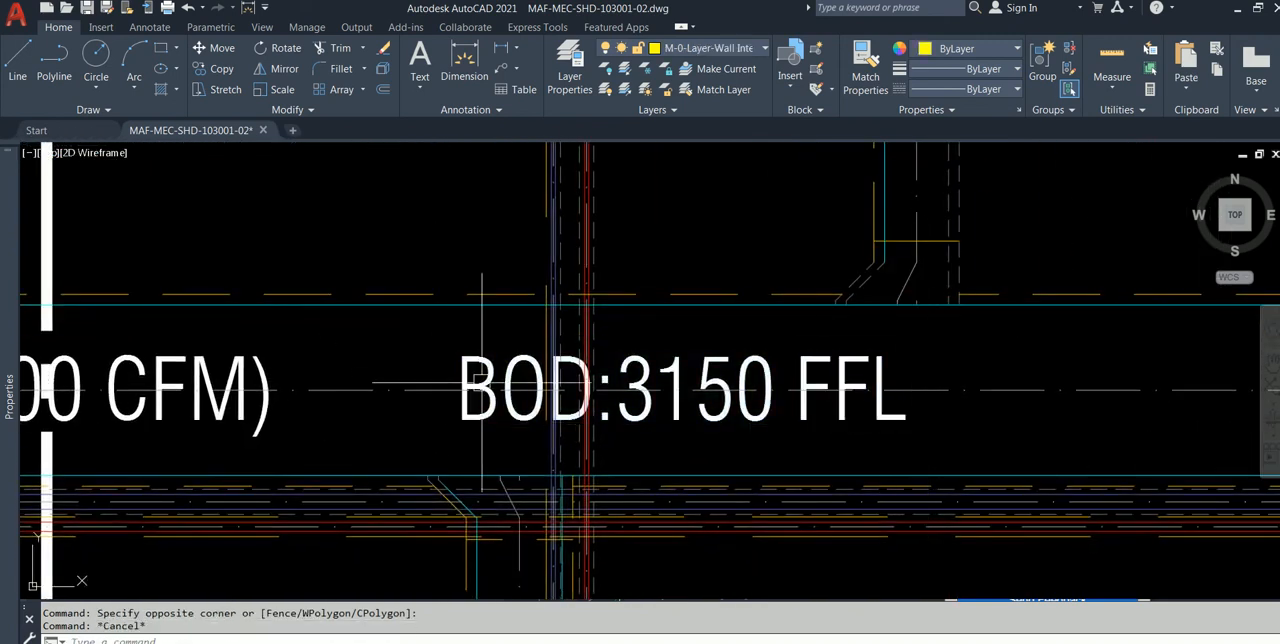
Step: Examine the labels along the FA 400x200 fresh-air main and the EA 200x200 exhaust duct above it
{"action": "scroll", "coordinate": [872, 415], "scroll_direction": "down", "scroll_amount": 4}
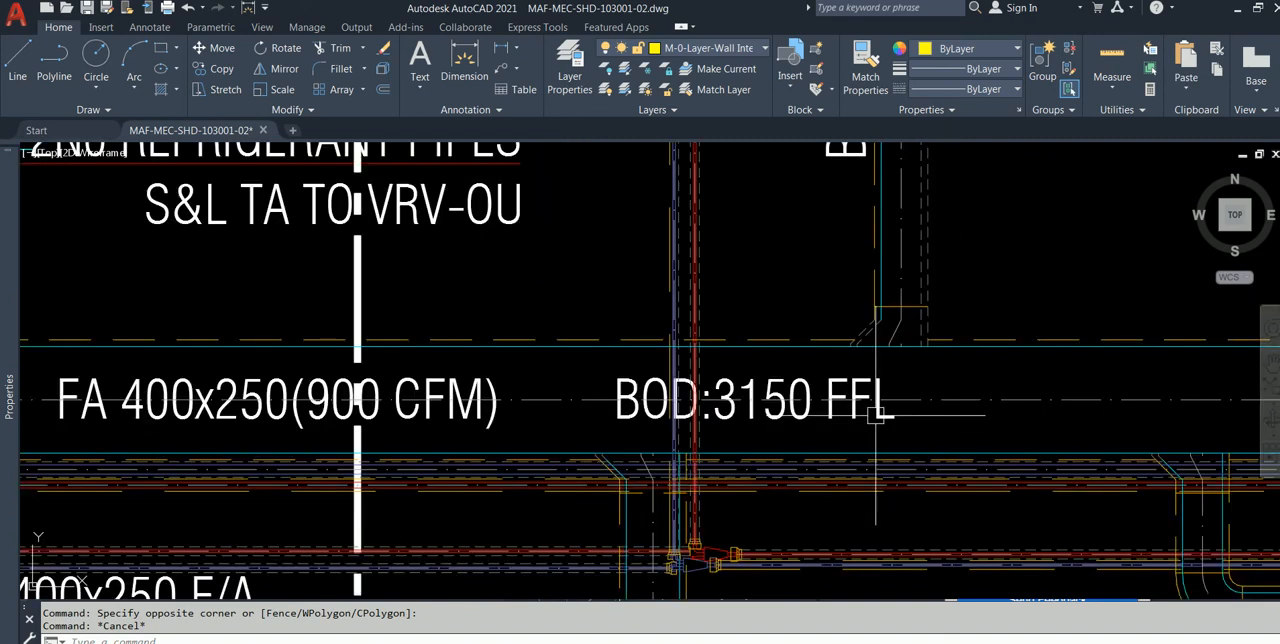
{"action": "middle_click_drag", "start_coordinate": [961, 401], "coordinate": [510, 401]}
{"action": "scroll", "coordinate": [689, 403], "scroll_direction": "up", "scroll_amount": 2}
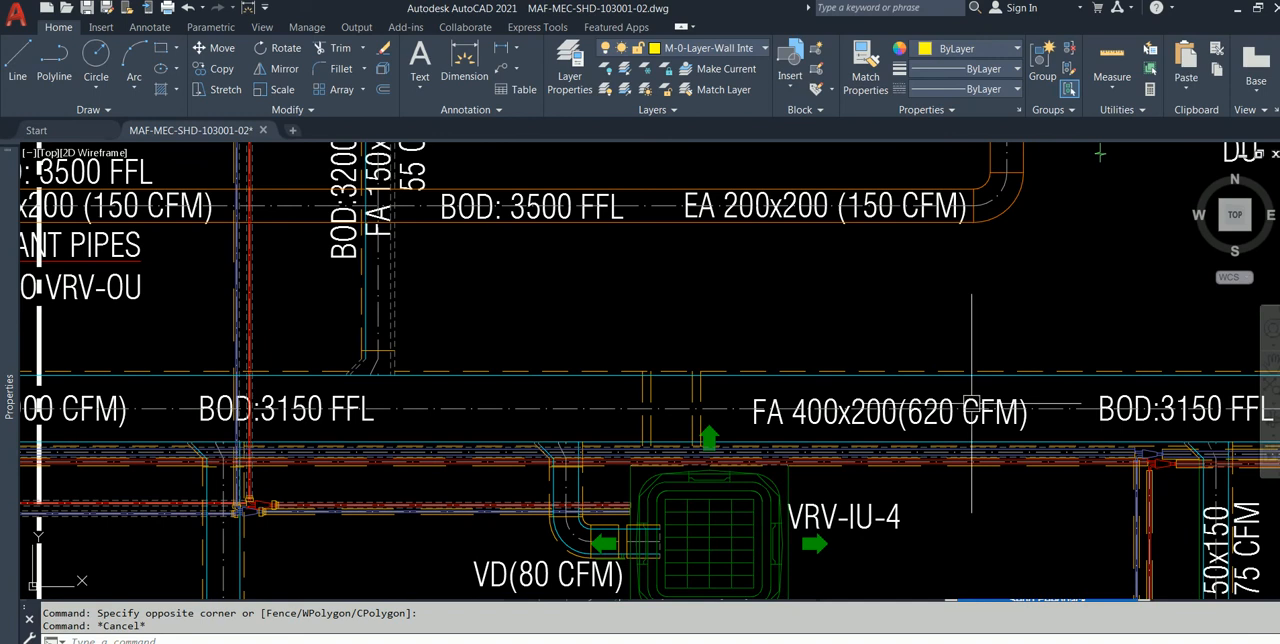
{"action": "scroll", "coordinate": [925, 398], "scroll_direction": "down", "scroll_amount": 1}
{"action": "middle_click_drag", "start_coordinate": [925, 398], "coordinate": [620, 399]}
{"action": "scroll", "coordinate": [545, 400], "scroll_direction": "up", "scroll_amount": 2}
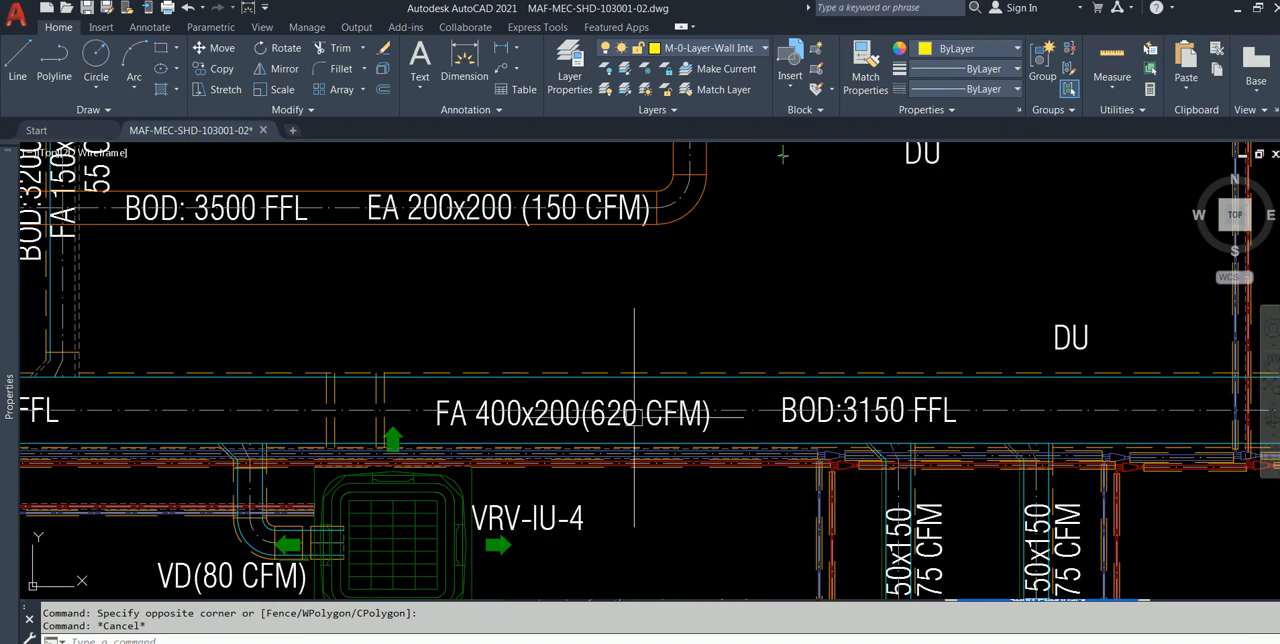
{"action": "middle_click_drag", "start_coordinate": [532, 277], "coordinate": [766, 414]}
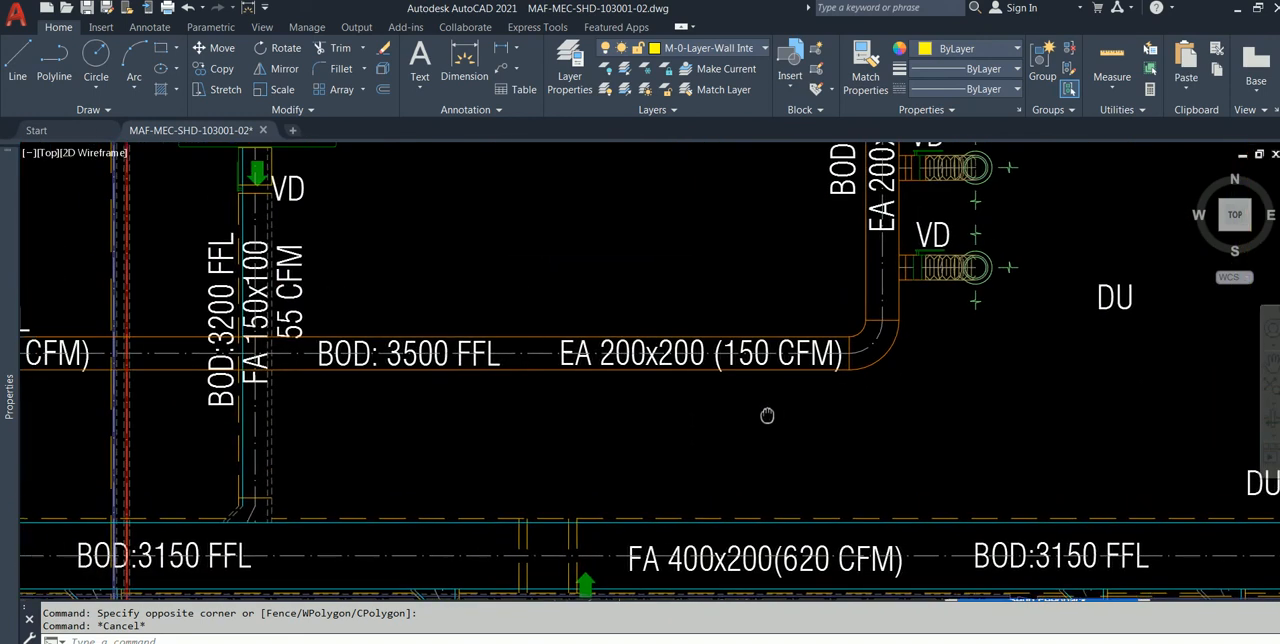
{"action": "scroll", "coordinate": [766, 414], "scroll_direction": "up", "scroll_amount": 2}
{"action": "scroll", "coordinate": [530, 357], "scroll_direction": "down", "scroll_amount": 5}
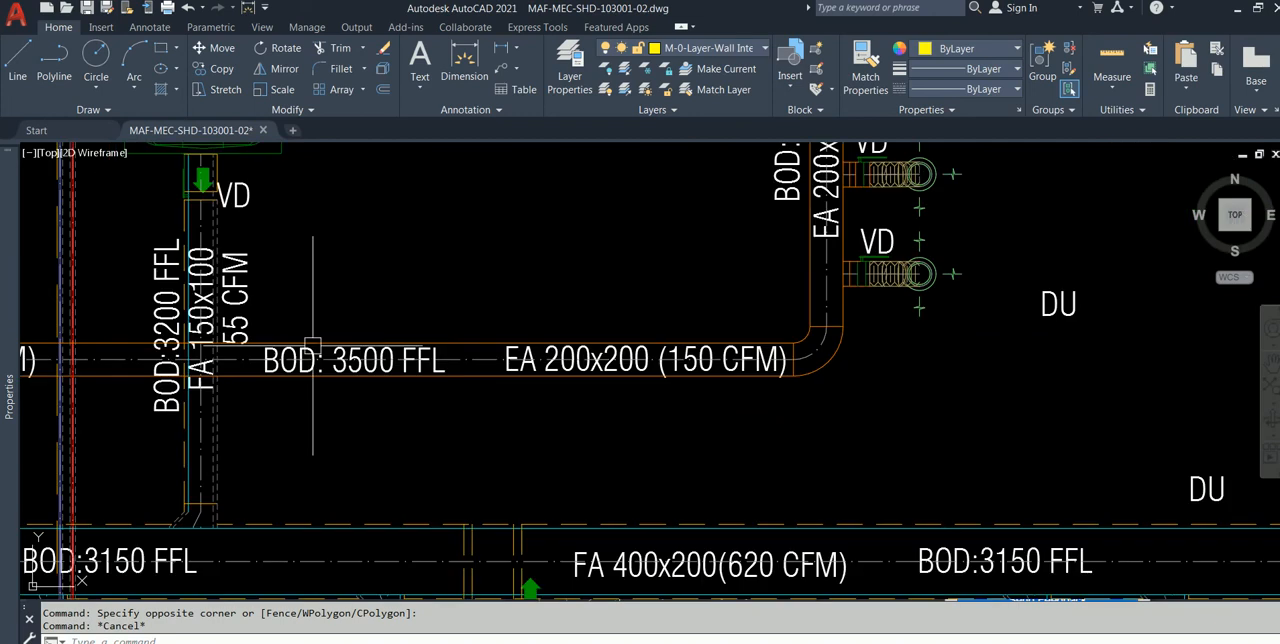
{"action": "middle_click_drag", "start_coordinate": [649, 321], "coordinate": [600, 373]}
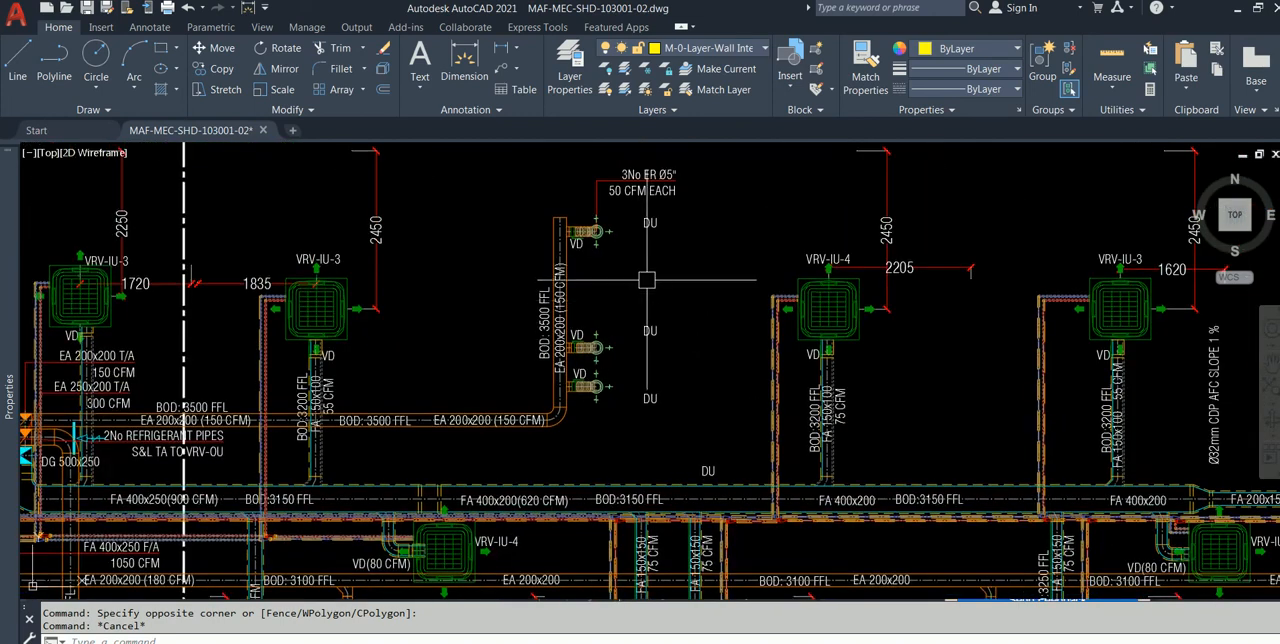
Step: Inspect the ducts and dimensions around the VRV-IU-4 and VRV-IU-3 units and the VRV-IU-5 units below the main duct
{"action": "scroll", "coordinate": [646, 279], "scroll_direction": "up", "scroll_amount": 2}
{"action": "mouse_move", "coordinate": [542, 312]}
{"action": "middle_mouse_down"}
{"action": "mouse_move", "coordinate": [463, 355]}
{"action": "mouse_move", "coordinate": [328, 380]}
{"action": "middle_mouse_up"}
{"action": "middle_click_drag", "start_coordinate": [619, 355], "coordinate": [459, 270]}
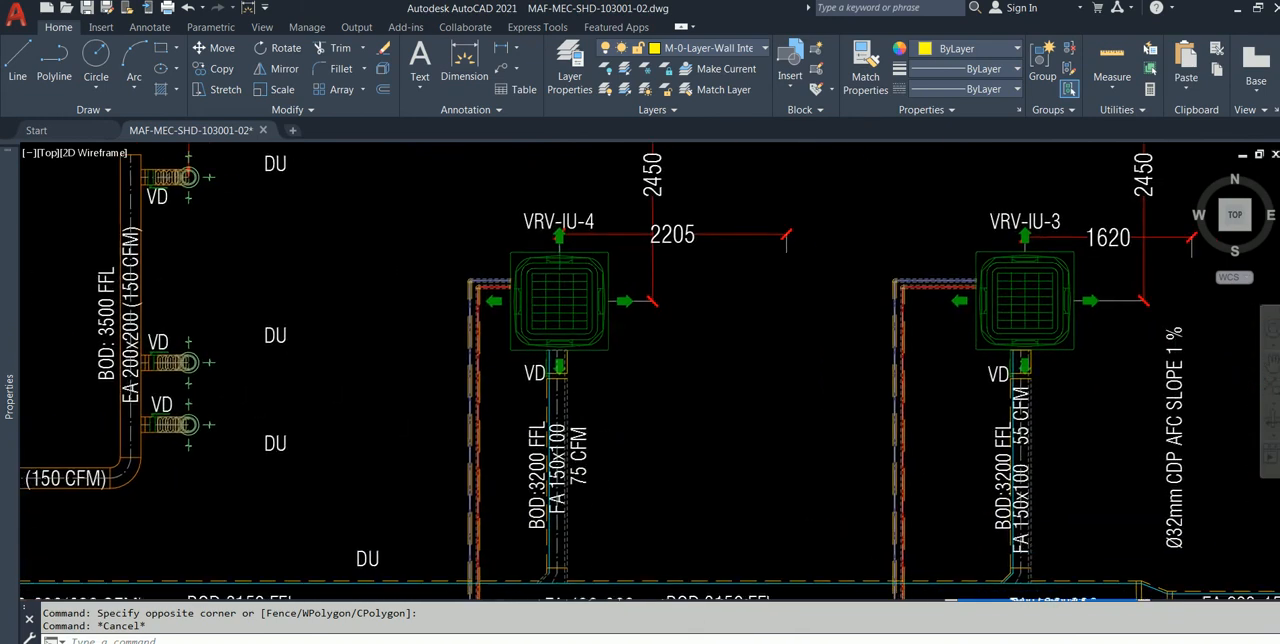
{"action": "middle_click_drag", "start_coordinate": [656, 374], "coordinate": [617, 232]}
{"action": "scroll", "coordinate": [690, 363], "scroll_direction": "down", "scroll_amount": 2}
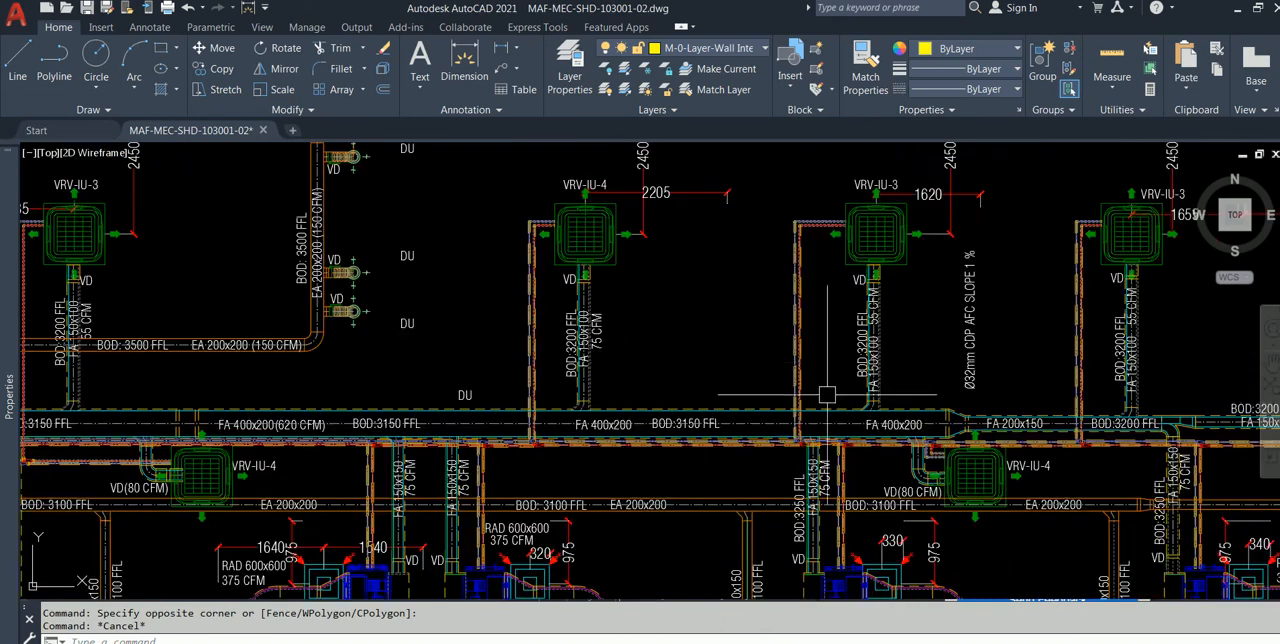
{"action": "middle_click_drag", "start_coordinate": [827, 394], "coordinate": [670, 249]}
{"action": "scroll", "coordinate": [721, 414], "scroll_direction": "up", "scroll_amount": 5}
{"action": "scroll", "coordinate": [721, 414], "scroll_direction": "down", "scroll_amount": 3}
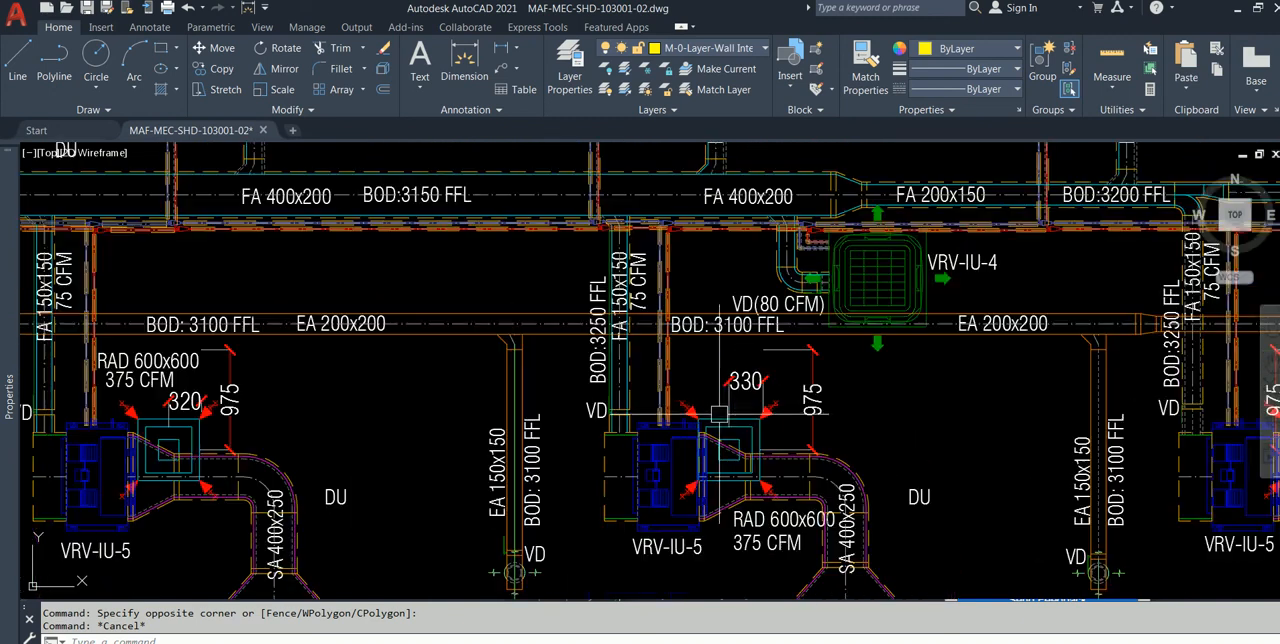
{"action": "scroll", "coordinate": [447, 372], "scroll_direction": "down", "scroll_amount": 4}
Step: View the complete isolated HVAC layout together with the yellow floor plan beside it
{"action": "middle_click_drag", "start_coordinate": [440, 371], "coordinate": [733, 402]}
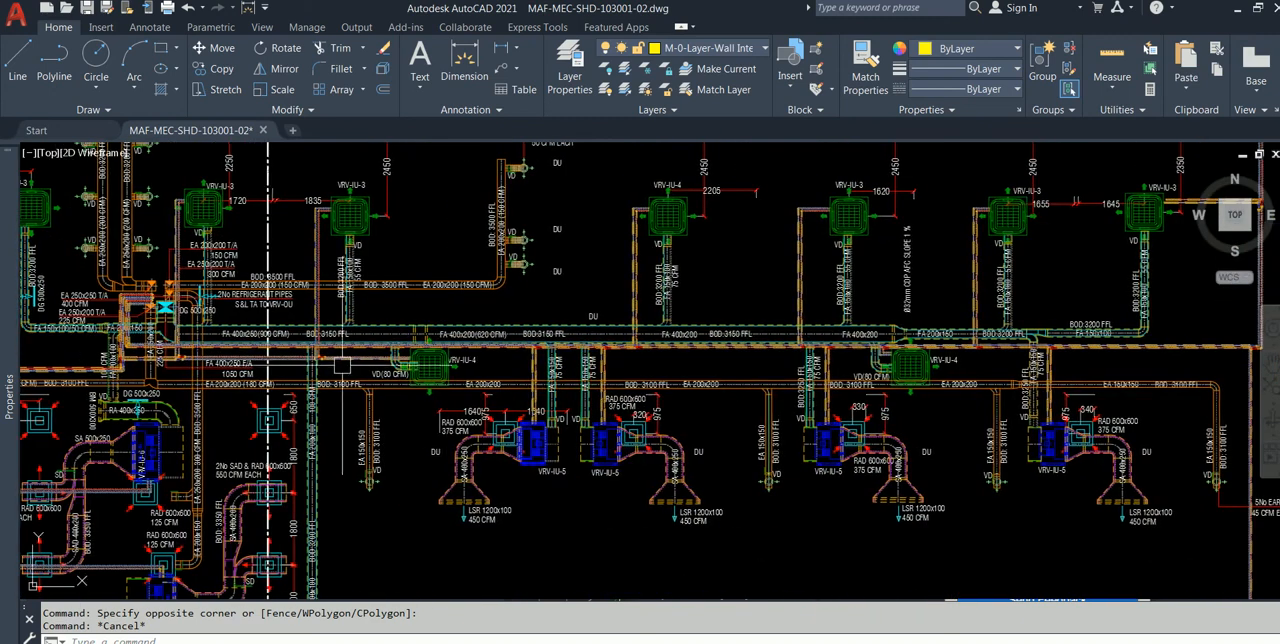
{"action": "scroll", "coordinate": [343, 361], "scroll_direction": "down", "scroll_amount": 2}
{"action": "middle_click_drag", "start_coordinate": [343, 361], "coordinate": [629, 402]}
{"action": "mouse_move", "coordinate": [373, 346]}
{"action": "middle_mouse_down"}
{"action": "mouse_move", "coordinate": [655, 349]}
{"action": "mouse_move", "coordinate": [912, 297]}
{"action": "middle_mouse_up"}
{"action": "scroll", "coordinate": [331, 306], "scroll_direction": "down", "scroll_amount": 2}
{"action": "scroll", "coordinate": [483, 291], "scroll_direction": "down", "scroll_amount": 2}
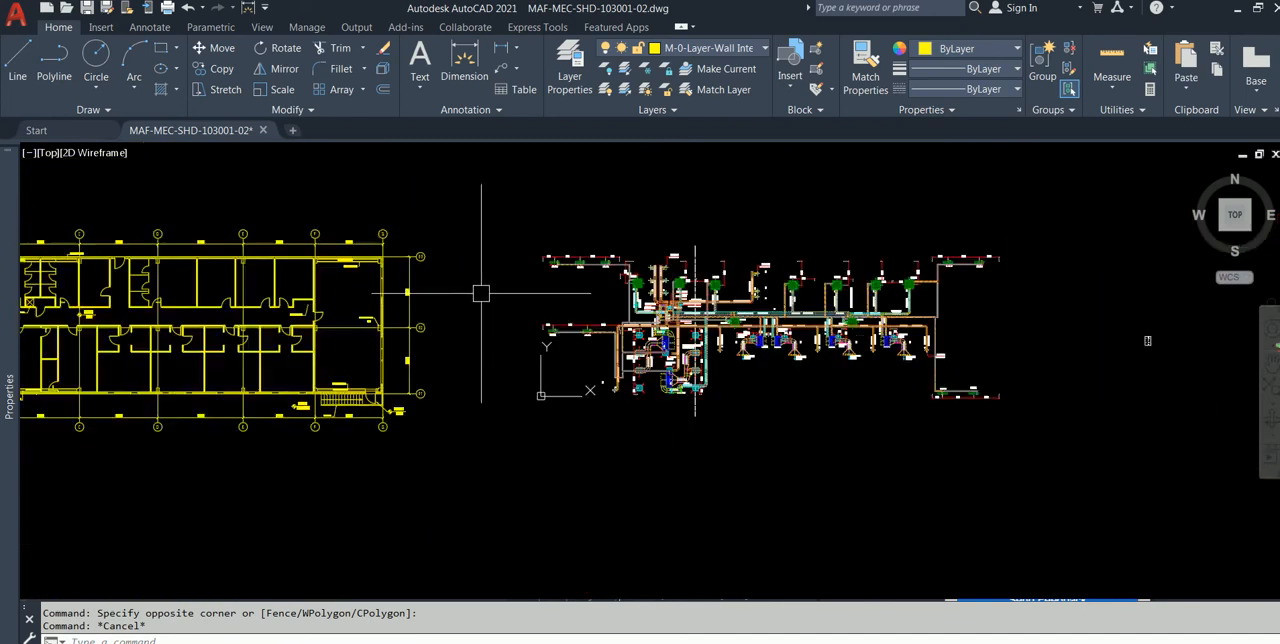
Step: Examine the yellow floor plan's walls, doors and dimensions between grid lines A and G, and compare its extent with the isolated HVAC layout
{"action": "middle_click_drag", "start_coordinate": [481, 291], "coordinate": [658, 315]}
{"action": "middle_click_drag", "start_coordinate": [60, 185], "coordinate": [142, 291]}
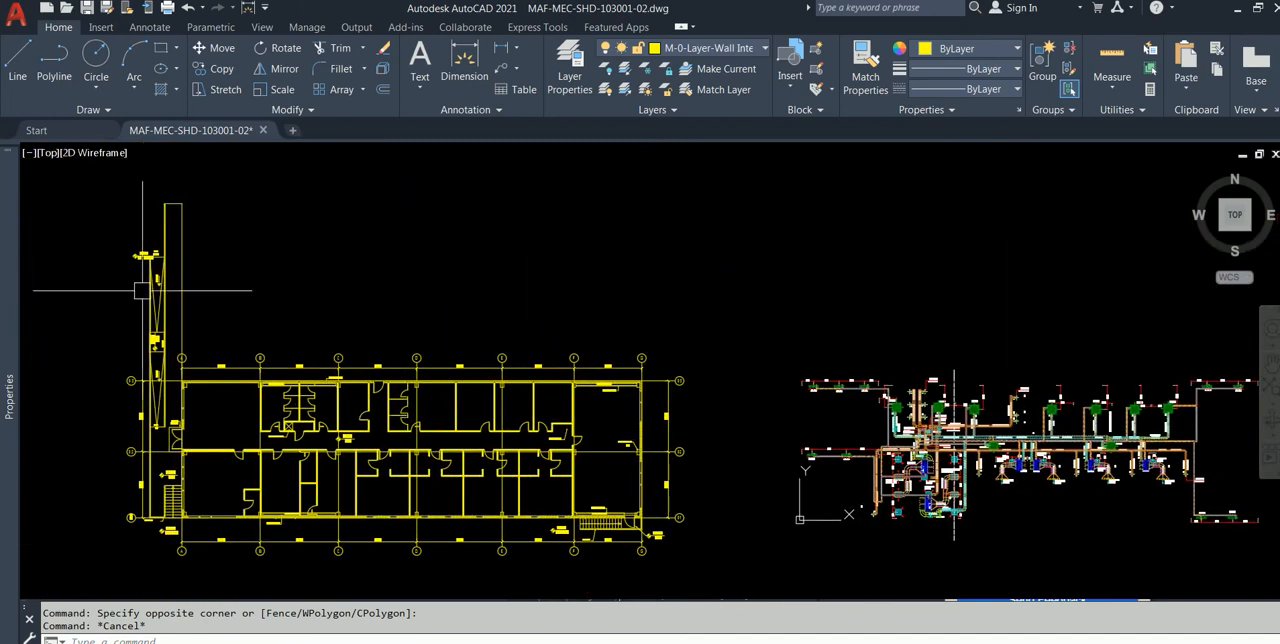
{"action": "scroll", "coordinate": [227, 335], "scroll_direction": "up", "scroll_amount": 4}
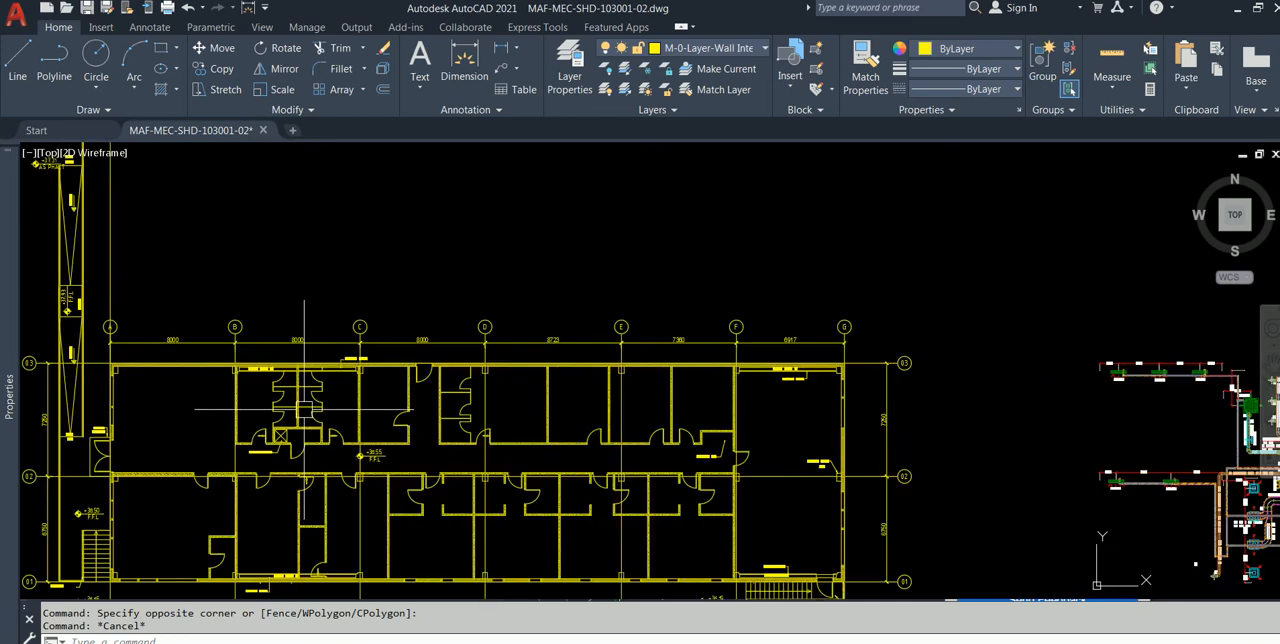
{"action": "scroll", "coordinate": [304, 397], "scroll_direction": "down", "scroll_amount": 2}
{"action": "scroll", "coordinate": [230, 322], "scroll_direction": "down", "scroll_amount": 2}
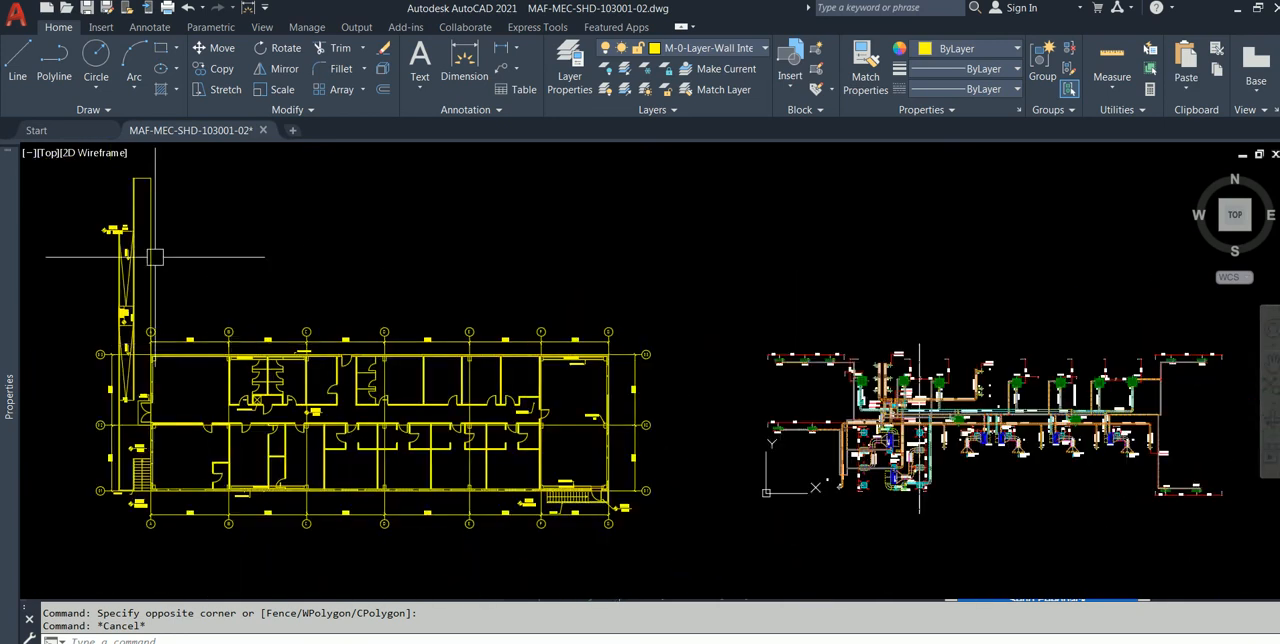
{"action": "scroll", "coordinate": [237, 390], "scroll_direction": "up", "scroll_amount": 4}
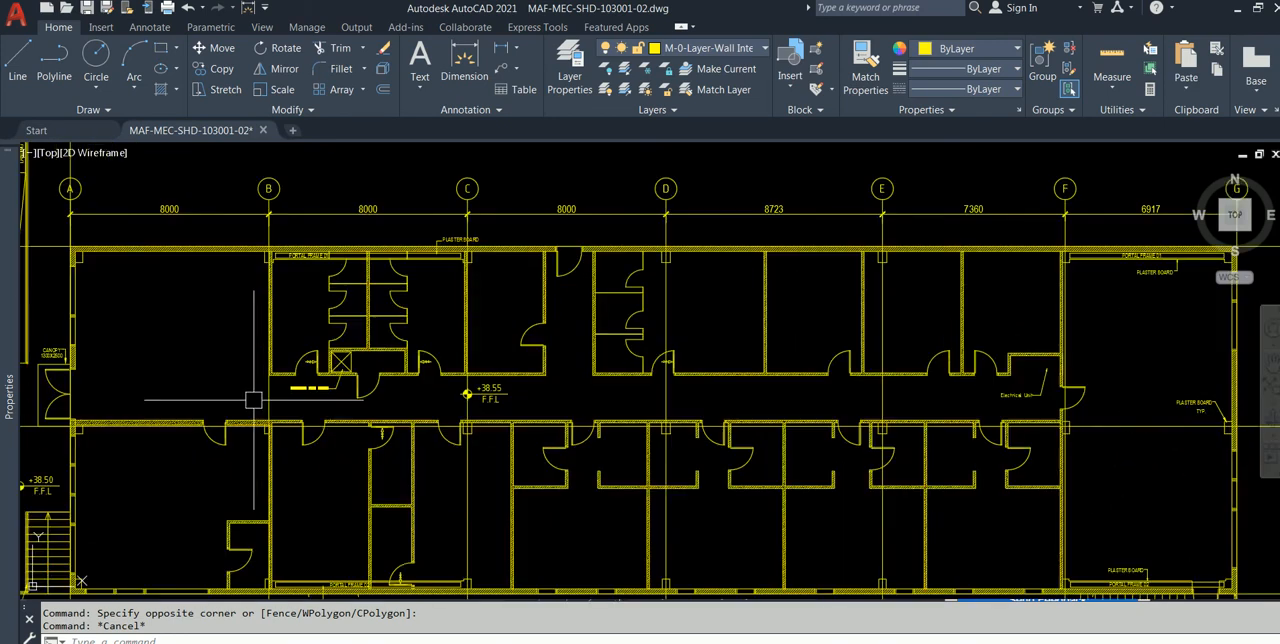
{"action": "scroll", "coordinate": [257, 398], "scroll_direction": "down", "scroll_amount": 2}
{"action": "scroll", "coordinate": [498, 384], "scroll_direction": "up", "scroll_amount": 4}
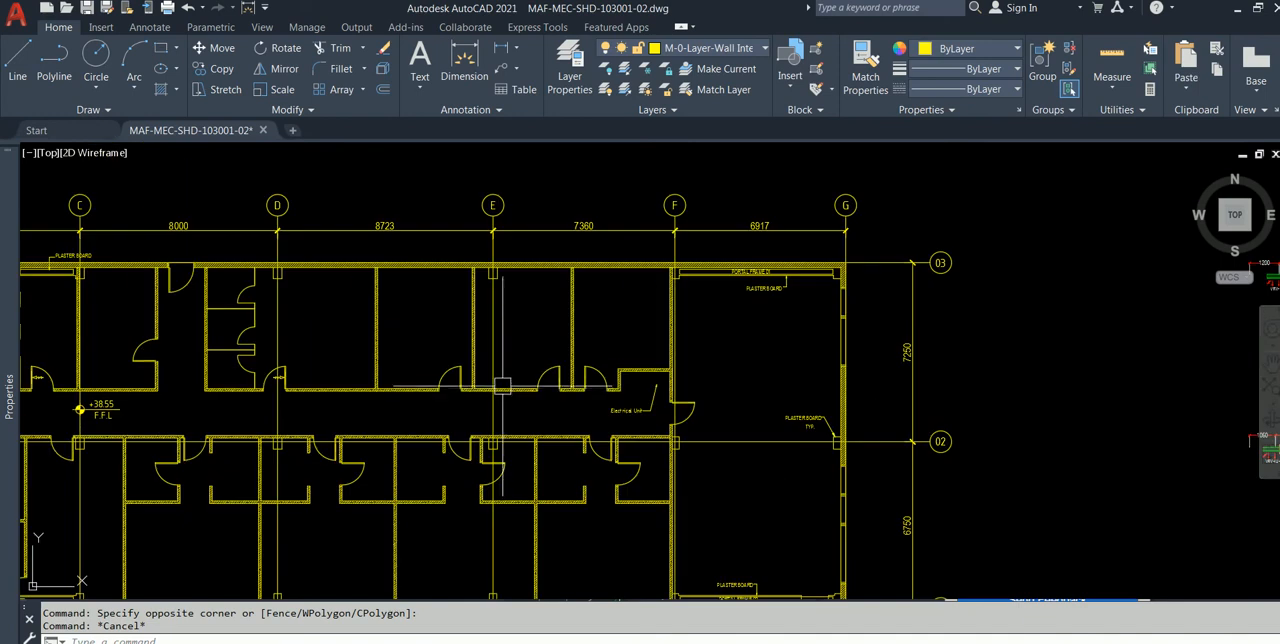
{"action": "scroll", "coordinate": [355, 378], "scroll_direction": "up", "scroll_amount": 2}
{"action": "scroll", "coordinate": [356, 380], "scroll_direction": "down", "scroll_amount": 3}
{"action": "scroll", "coordinate": [395, 381], "scroll_direction": "down", "scroll_amount": 3}
{"action": "middle_click_drag", "start_coordinate": [640, 386], "coordinate": [400, 384]}
{"action": "scroll", "coordinate": [500, 382], "scroll_direction": "down", "scroll_amount": 2}
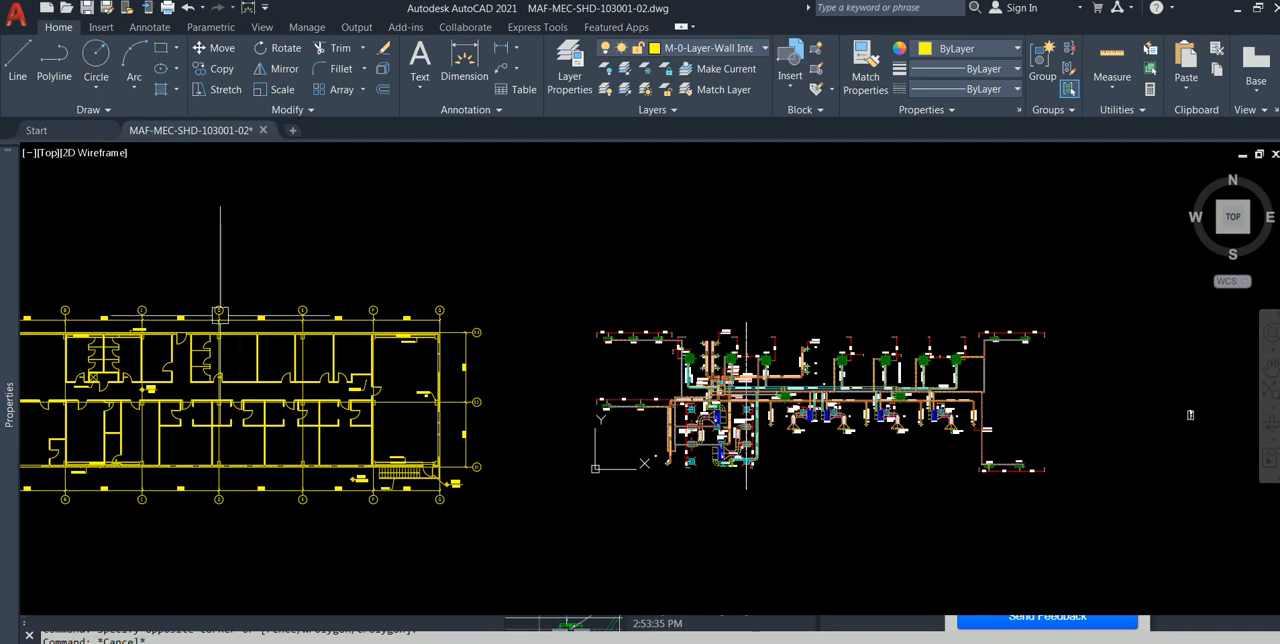
{"action": "middle_click_drag", "start_coordinate": [218, 316], "coordinate": [428, 311]}
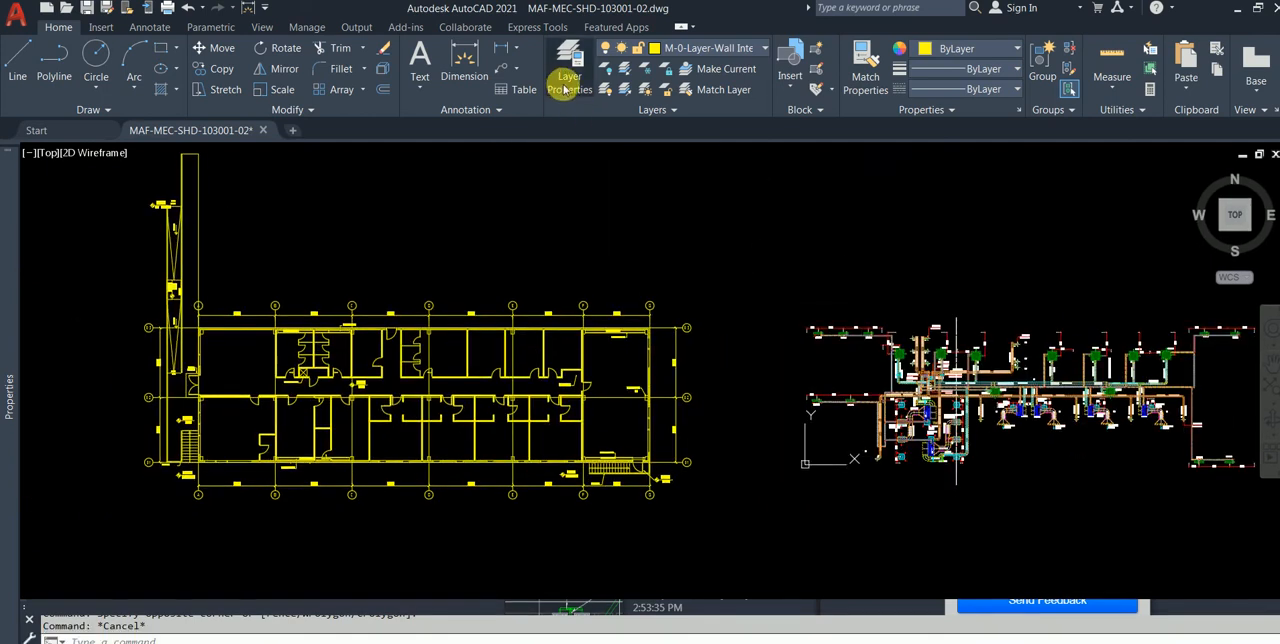
Step: Turn all layers of the drawing back on, including the current one, and close the layer manager
{"action": "left_click", "coordinate": [566, 78]}
{"action": "left_click", "coordinate": [418, 289]}
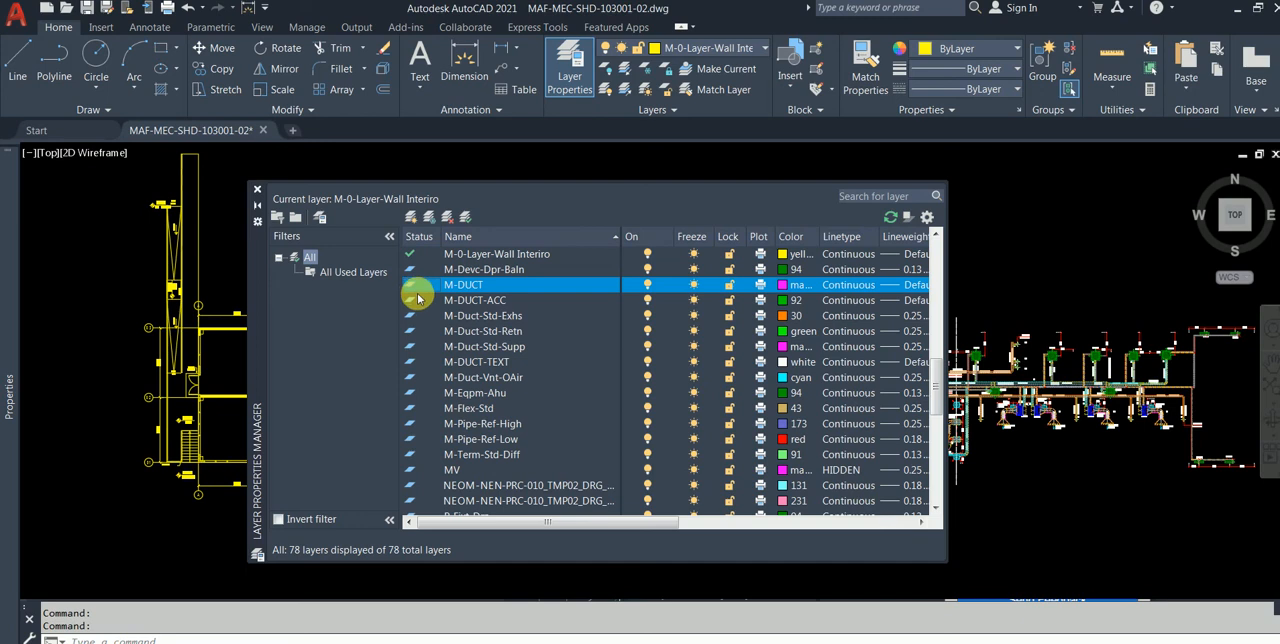
{"action": "right_click", "coordinate": [421, 301]}
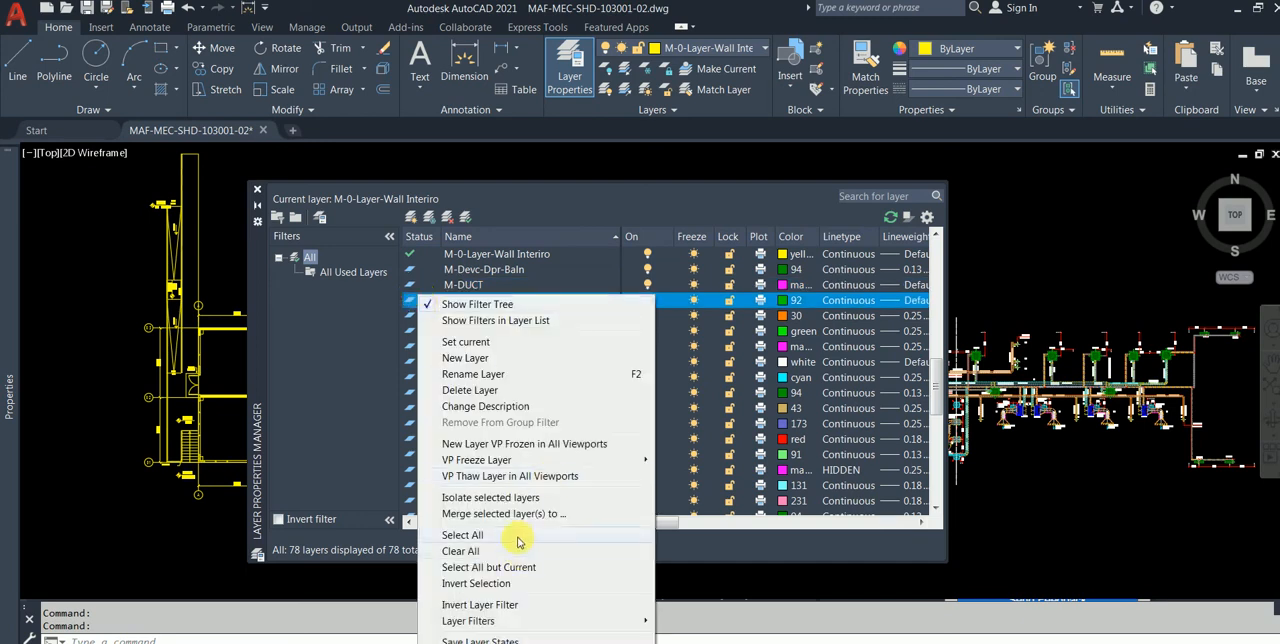
{"action": "left_click", "coordinate": [517, 537]}
{"action": "left_click", "coordinate": [646, 393]}
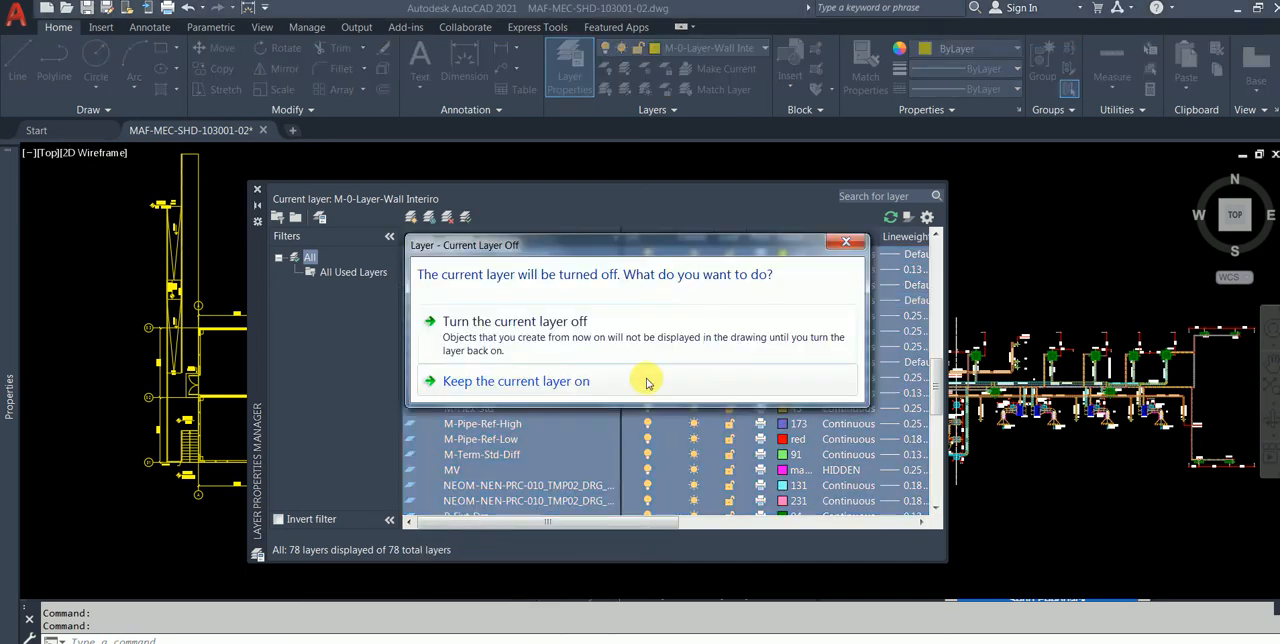
{"action": "left_click", "coordinate": [636, 330]}
{"action": "left_click", "coordinate": [646, 393]}
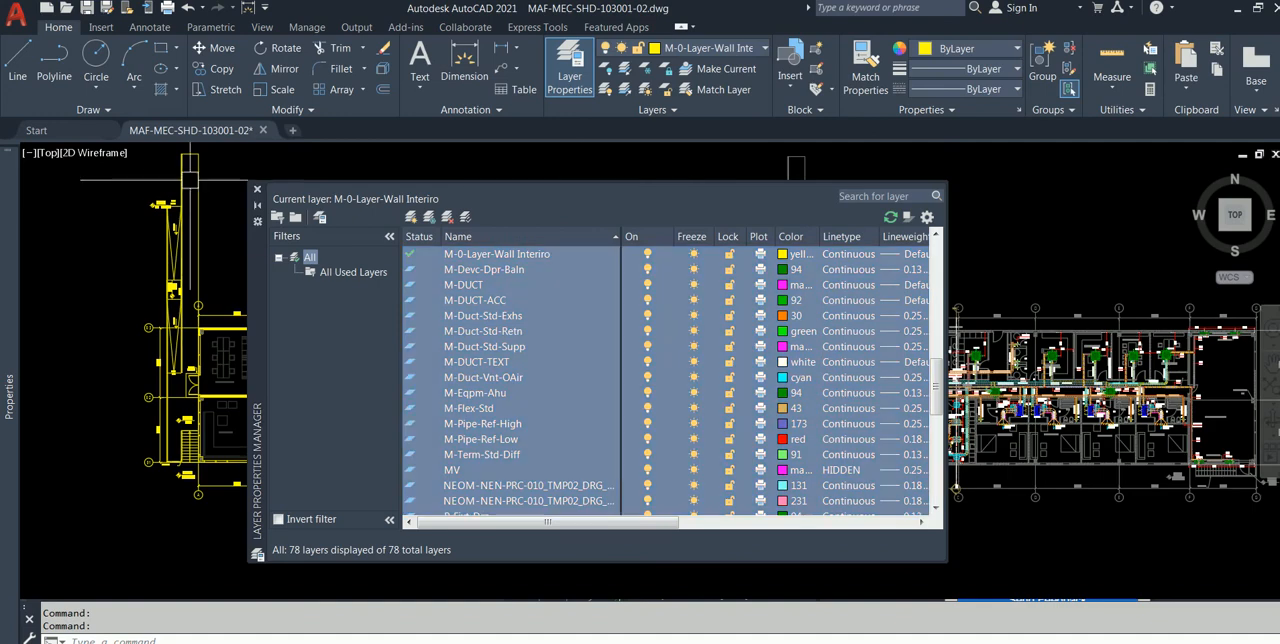
{"action": "left_click", "coordinate": [256, 191]}
Step: Move the complete HVAC plan onto the yellow floor plan, matching the upper-right corners of their tall narrow rectangles
{"action": "mouse_move", "coordinate": [682, 324]}
{"action": "middle_mouse_down"}
{"action": "mouse_move", "coordinate": [643, 391]}
{"action": "mouse_move", "coordinate": [569, 373]}
{"action": "middle_mouse_up"}
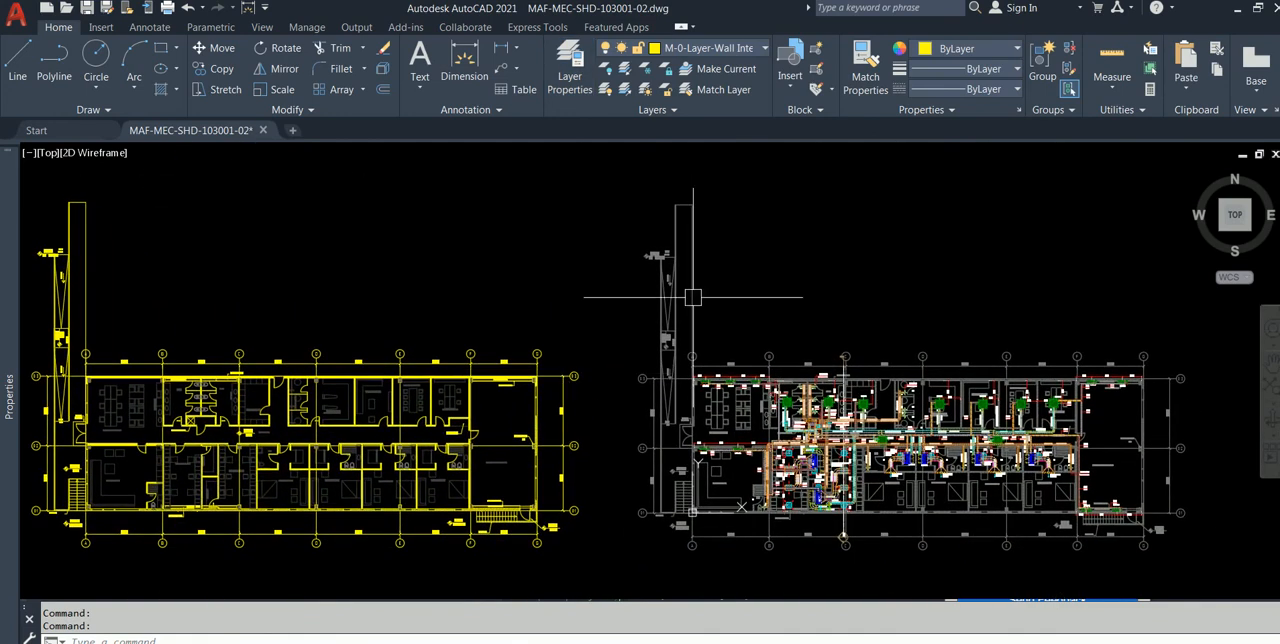
{"action": "left_click", "coordinate": [613, 177]}
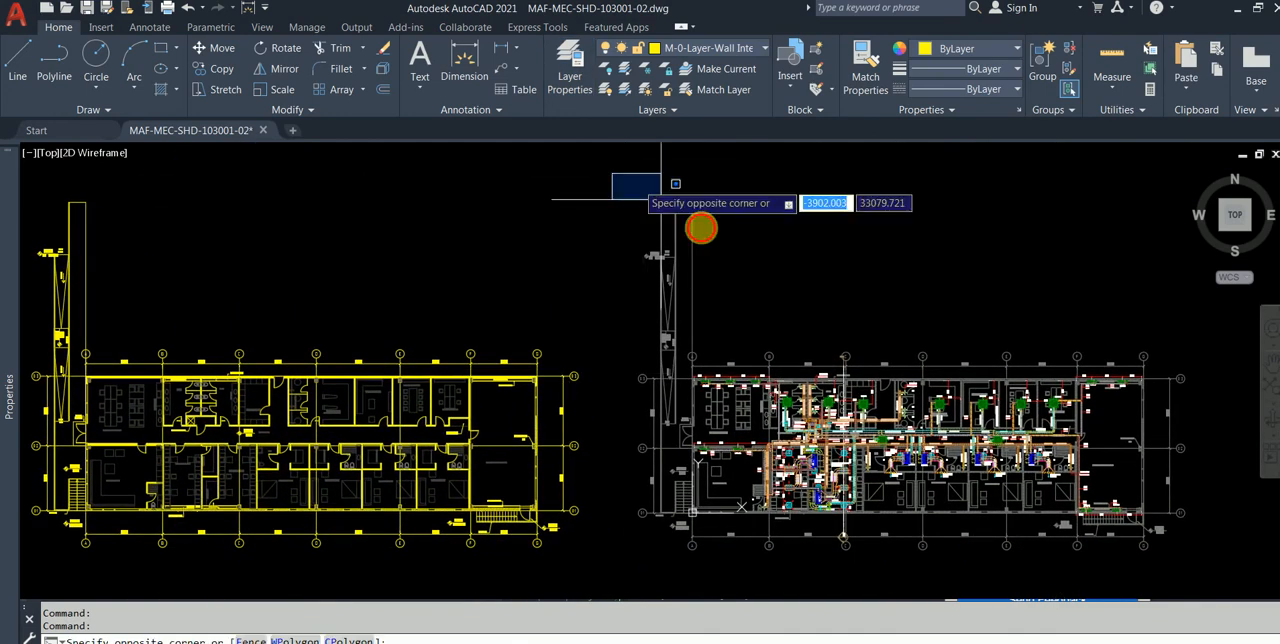
{"action": "left_click", "coordinate": [1201, 561]}
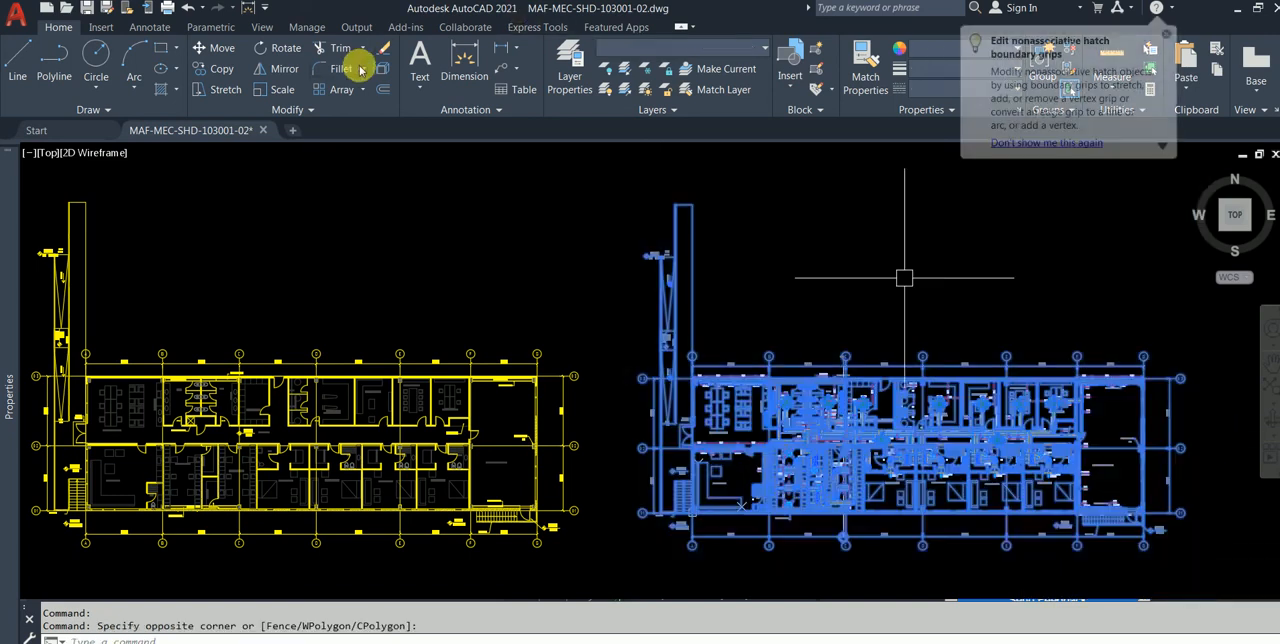
{"action": "left_click", "coordinate": [212, 48]}
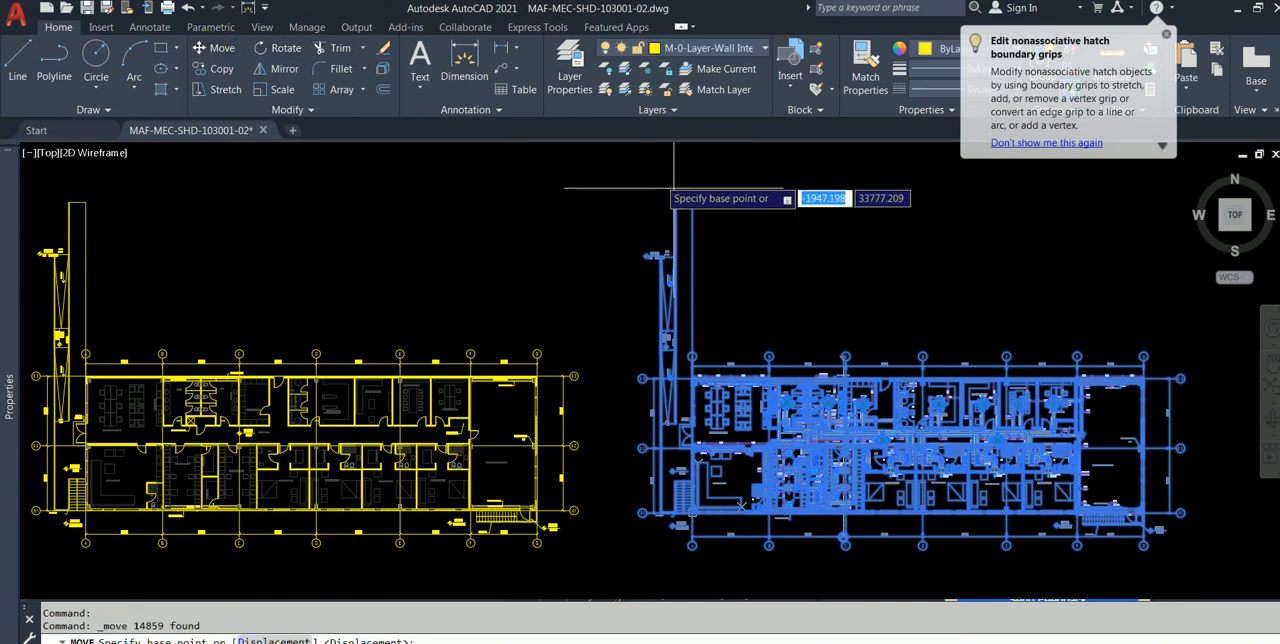
{"action": "scroll", "coordinate": [663, 190], "scroll_direction": "up", "scroll_amount": 10}
{"action": "middle_click_drag", "start_coordinate": [809, 223], "coordinate": [619, 211]}
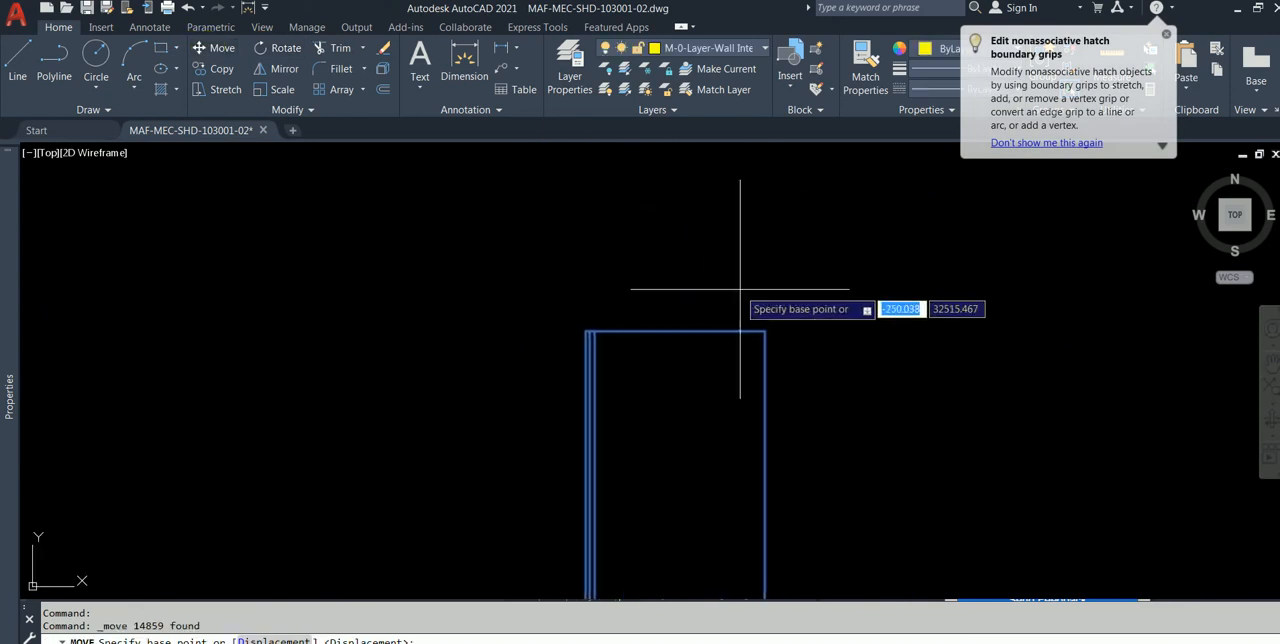
{"action": "left_click", "coordinate": [766, 332]}
{"action": "scroll", "coordinate": [473, 290], "scroll_direction": "down", "scroll_amount": 4}
{"action": "scroll", "coordinate": [470, 265], "scroll_direction": "down", "scroll_amount": 8}
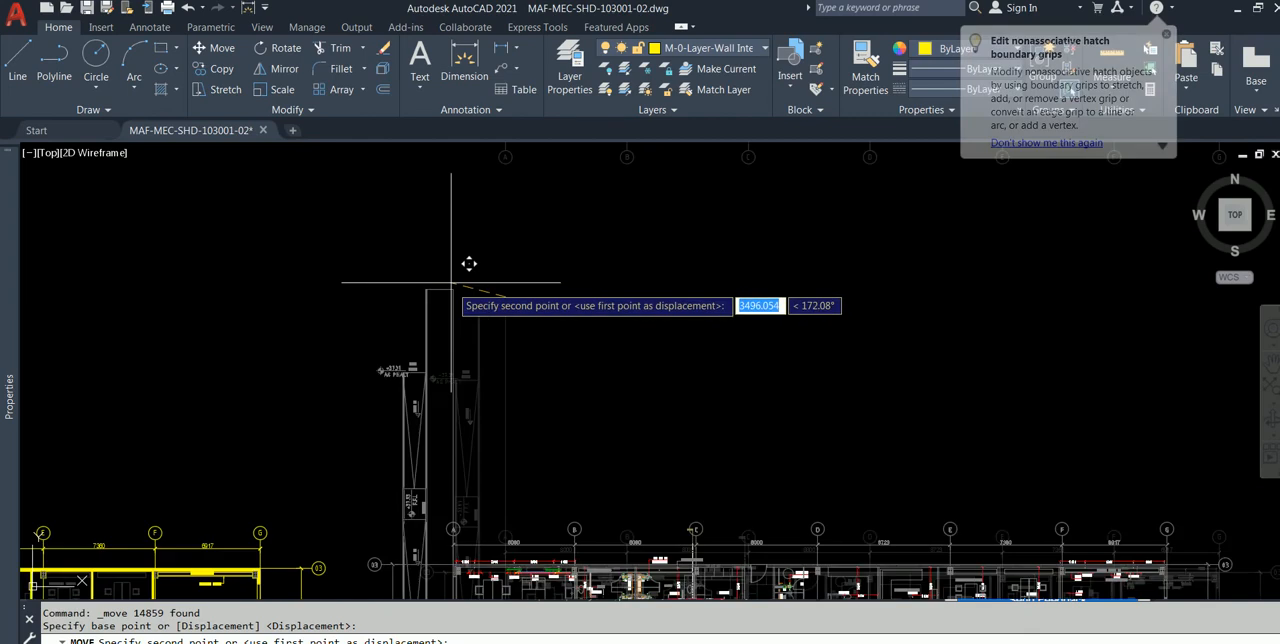
{"action": "middle_click_drag", "start_coordinate": [433, 320], "coordinate": [533, 340]}
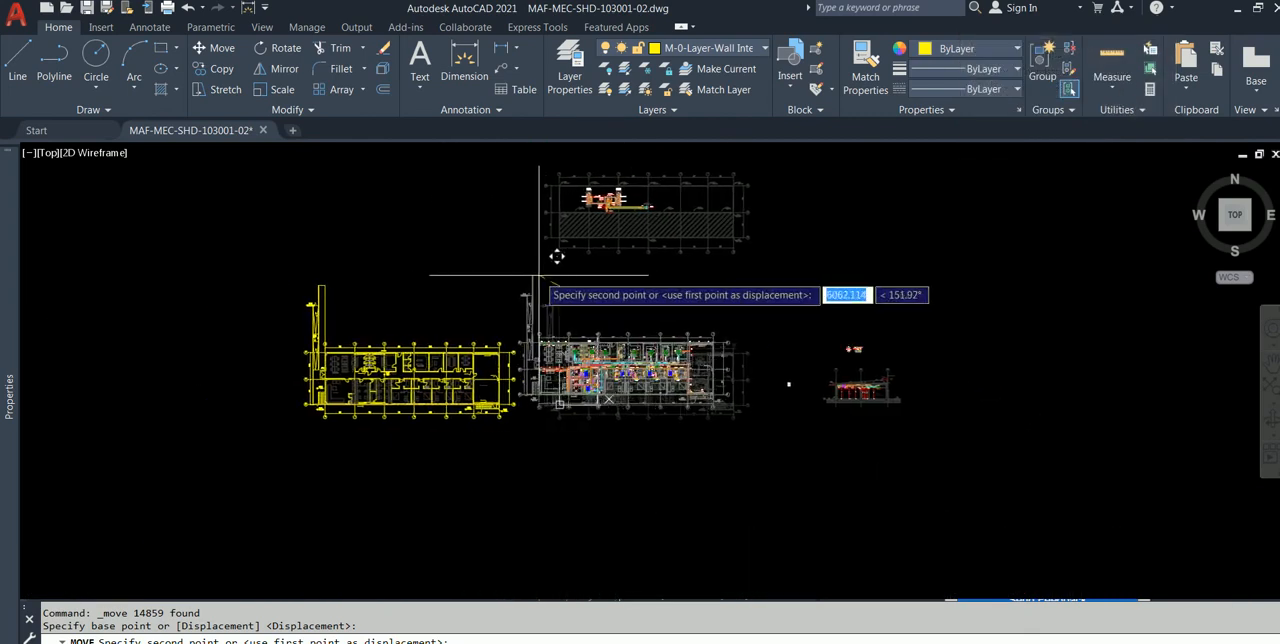
{"action": "scroll", "coordinate": [330, 270], "scroll_direction": "up", "scroll_amount": 5}
{"action": "scroll", "coordinate": [312, 292], "scroll_direction": "up", "scroll_amount": 6}
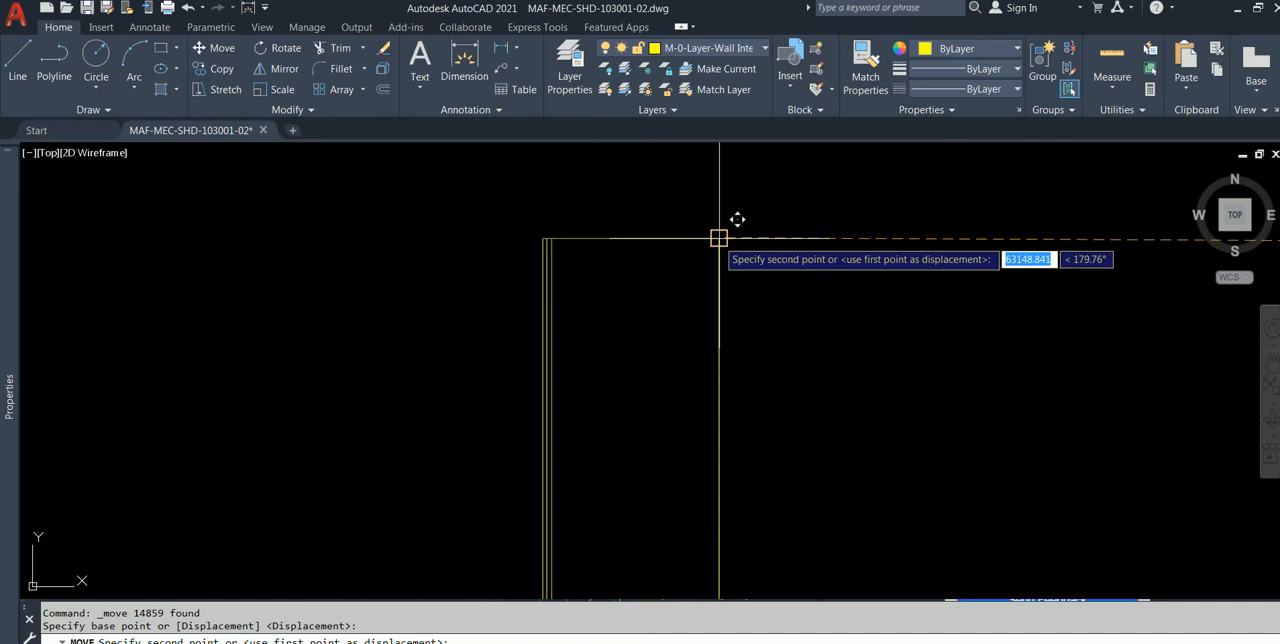
{"action": "left_click", "coordinate": [719, 237]}
Step: Inspect the overlaid ducts, exhaust labels and VRV-IU-3 units against the yellow walls around WC-01, WC-02 and the locker room
{"action": "scroll", "coordinate": [642, 225], "scroll_direction": "down", "scroll_amount": 3}
{"action": "middle_click_drag", "start_coordinate": [647, 270], "coordinate": [425, 215]}
{"action": "scroll", "coordinate": [606, 357], "scroll_direction": "up", "scroll_amount": 3}
{"action": "middle_click_drag", "start_coordinate": [552, 335], "coordinate": [511, 242]}
{"action": "scroll", "coordinate": [394, 284], "scroll_direction": "up", "scroll_amount": 7}
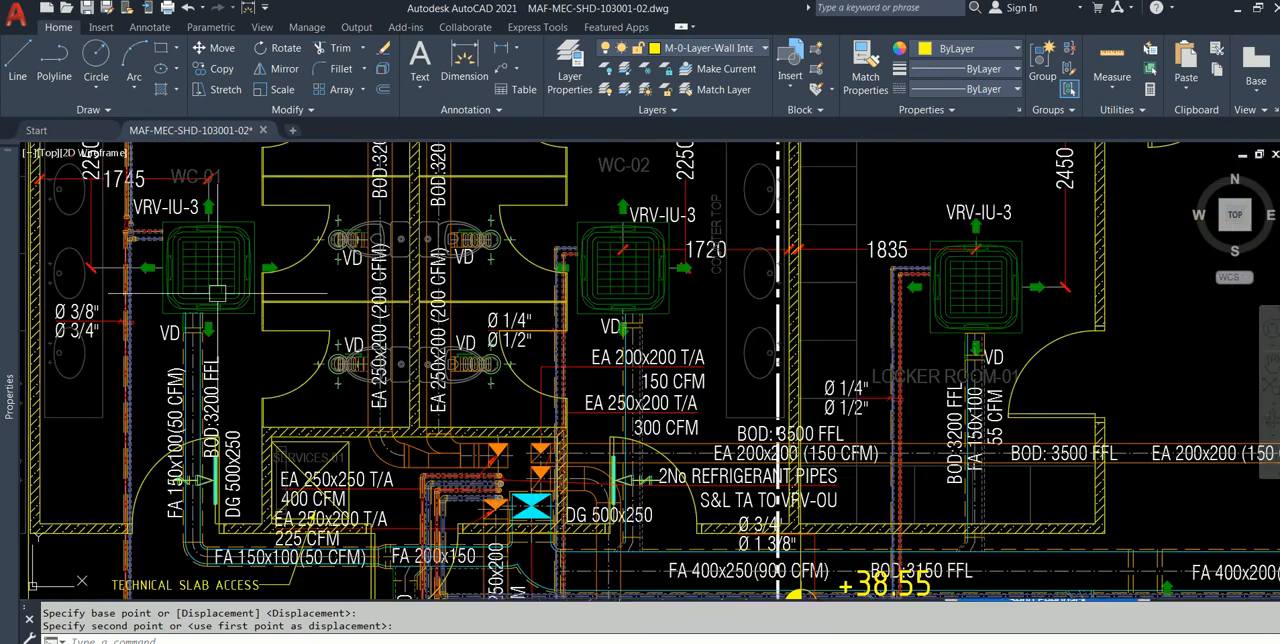
{"action": "middle_click_drag", "start_coordinate": [377, 315], "coordinate": [526, 393]}
{"action": "scroll", "coordinate": [360, 344], "scroll_direction": "down", "scroll_amount": 2}
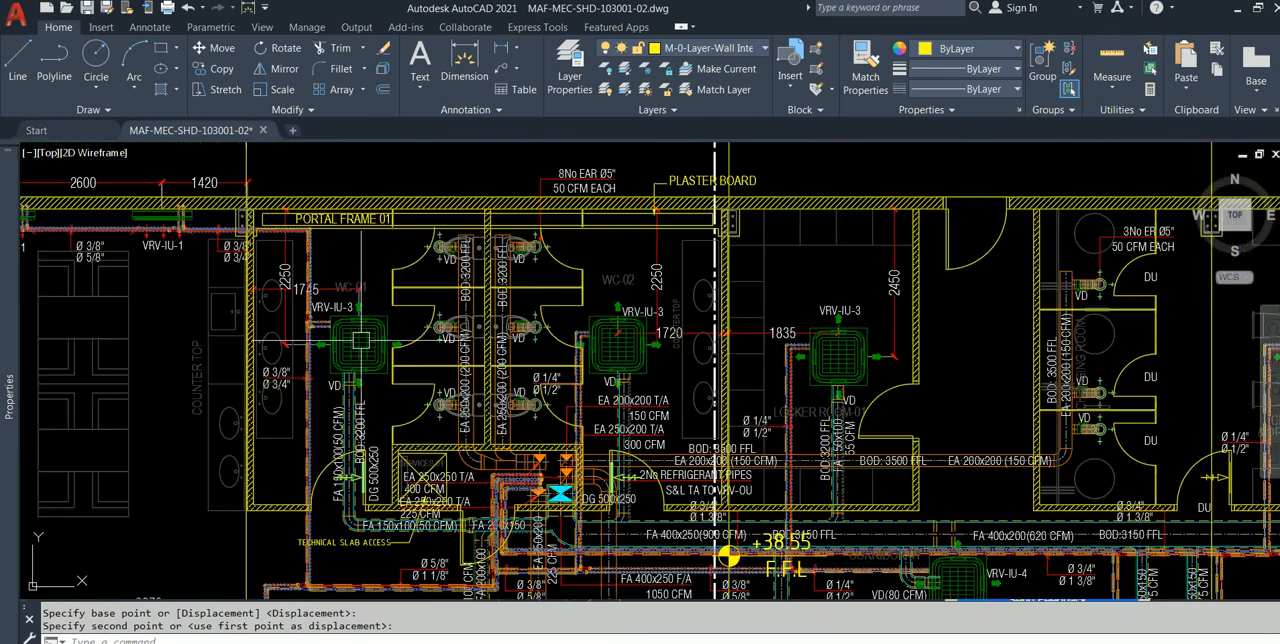
{"action": "scroll", "coordinate": [242, 433], "scroll_direction": "up", "scroll_amount": 2}
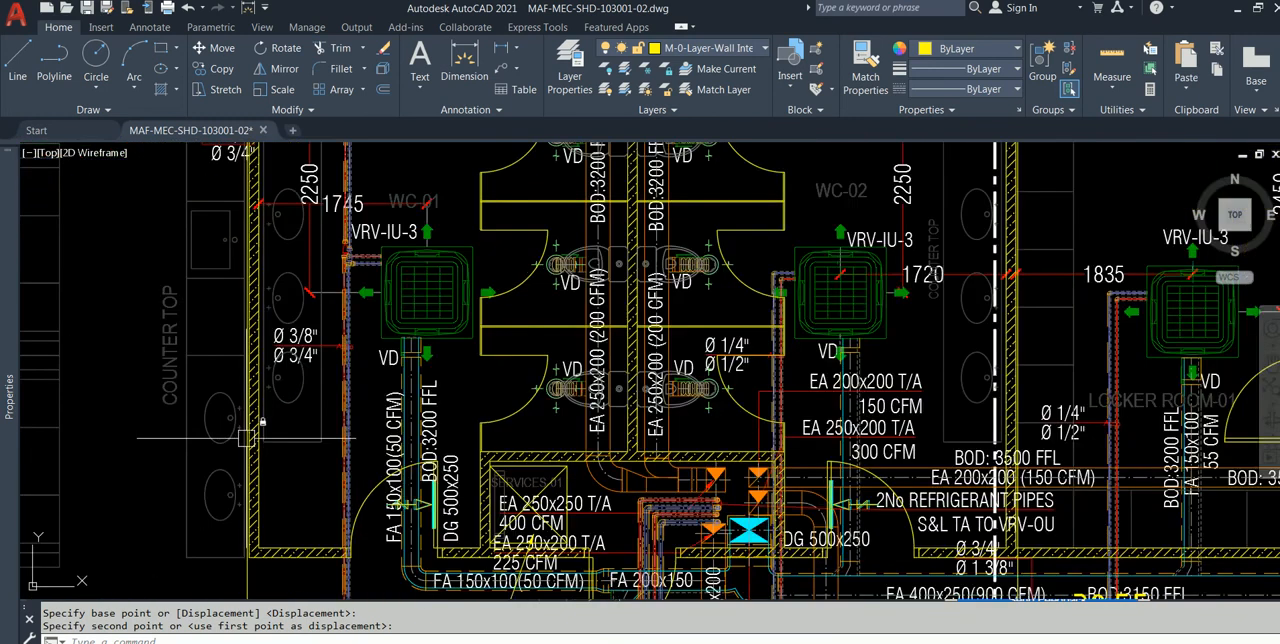
{"action": "scroll", "coordinate": [322, 410], "scroll_direction": "down", "scroll_amount": 2}
{"action": "middle_click_drag", "start_coordinate": [505, 336], "coordinate": [403, 302]}
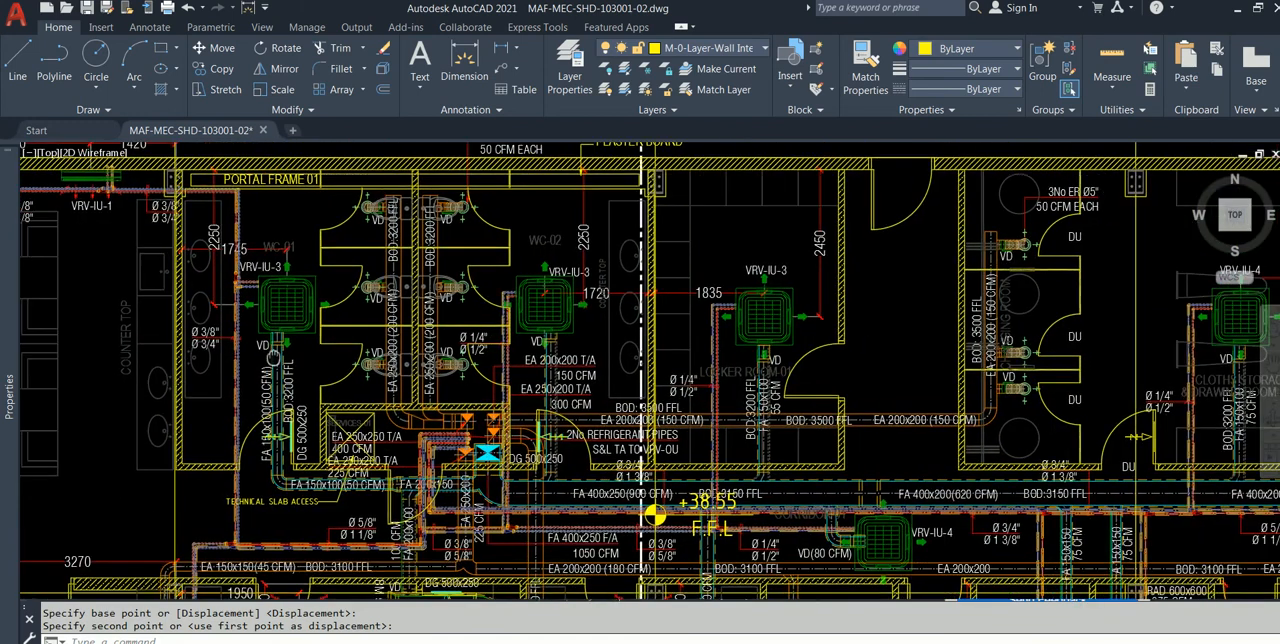
{"action": "scroll", "coordinate": [384, 304], "scroll_direction": "up", "scroll_amount": 4}
{"action": "scroll", "coordinate": [487, 288], "scroll_direction": "down", "scroll_amount": 4}
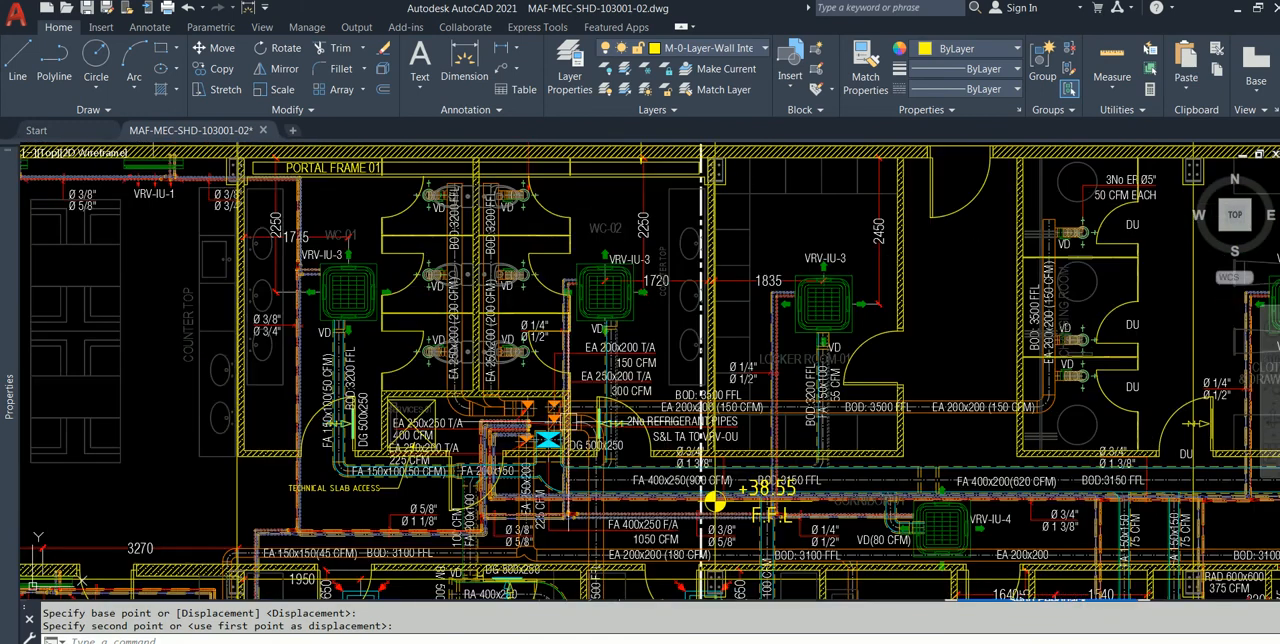
{"action": "scroll", "coordinate": [613, 505], "scroll_direction": "up", "scroll_amount": 4}
Step: Examine the FA 400x250 and EA 200x200 ducts, refrigerant pipes and F.F.L level mark along the corridor
{"action": "mouse_move", "coordinate": [546, 487]}
{"action": "middle_mouse_down"}
{"action": "mouse_move", "coordinate": [475, 424]}
{"action": "mouse_move", "coordinate": [302, 428]}
{"action": "middle_mouse_up"}
{"action": "scroll", "coordinate": [531, 432], "scroll_direction": "down", "scroll_amount": 4}
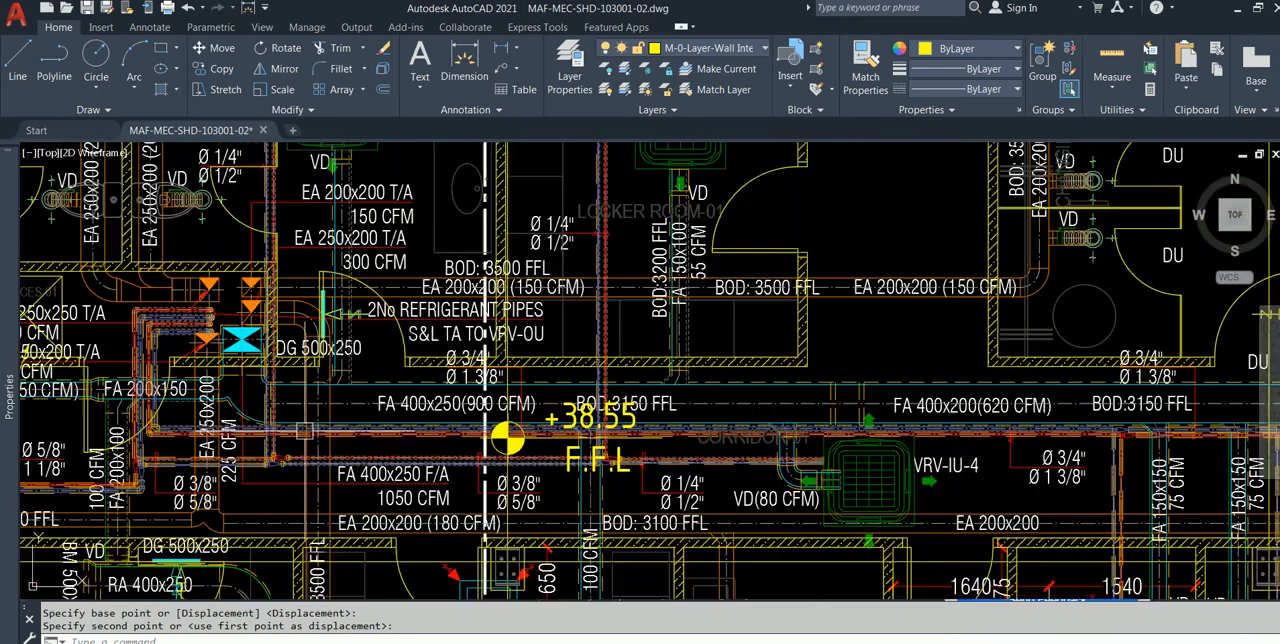
{"action": "scroll", "coordinate": [615, 450], "scroll_direction": "up", "scroll_amount": 4}
{"action": "scroll", "coordinate": [615, 450], "scroll_direction": "down", "scroll_amount": 2}
{"action": "scroll", "coordinate": [615, 450], "scroll_direction": "up", "scroll_amount": 2}
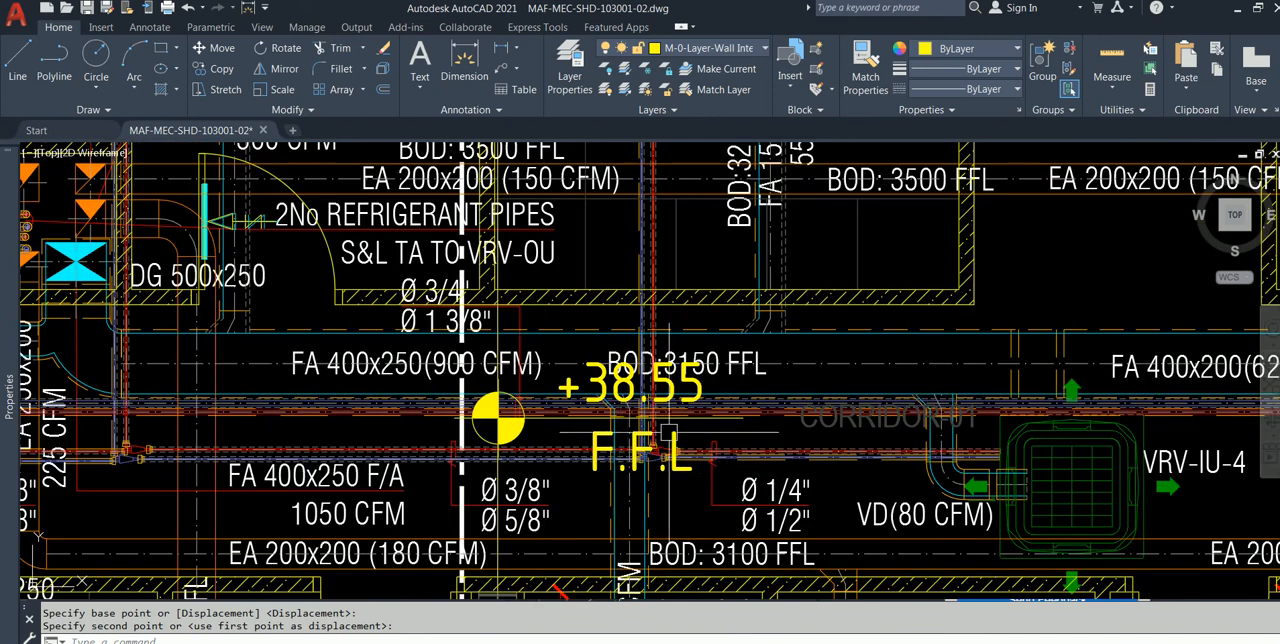
{"action": "scroll", "coordinate": [757, 440], "scroll_direction": "down", "scroll_amount": 2}
{"action": "middle_click_drag", "start_coordinate": [738, 421], "coordinate": [656, 304]}
{"action": "scroll", "coordinate": [655, 407], "scroll_direction": "up", "scroll_amount": 2}
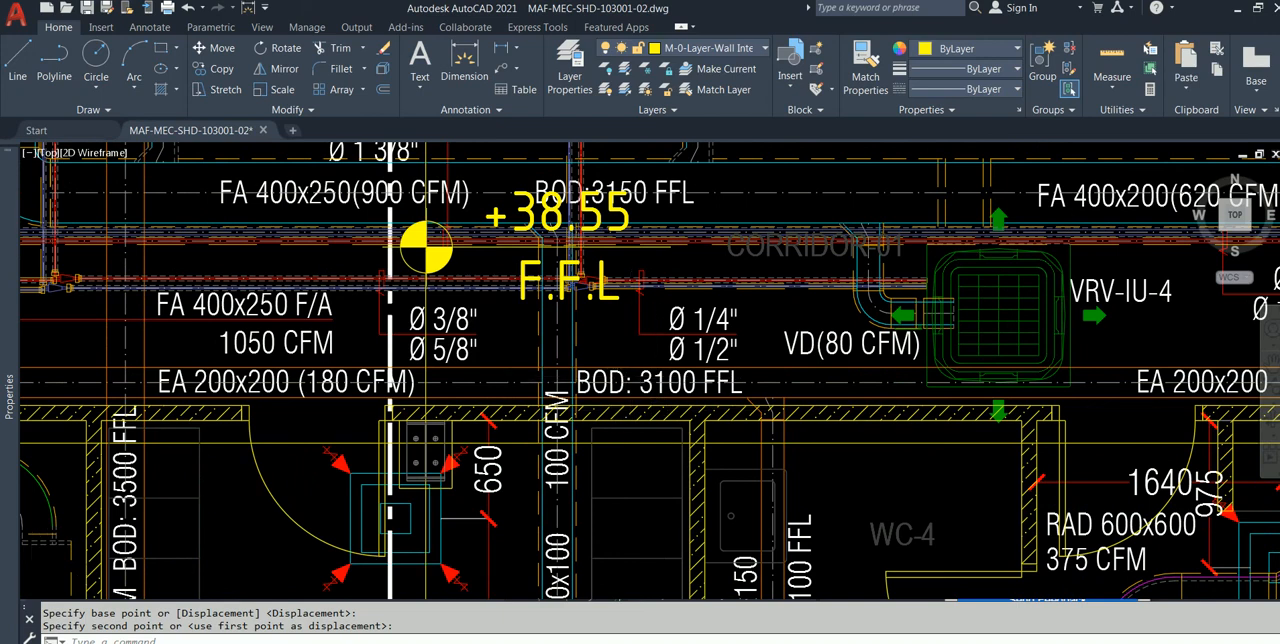
{"action": "scroll", "coordinate": [157, 402], "scroll_direction": "down", "scroll_amount": 2}
{"action": "scroll", "coordinate": [654, 408], "scroll_direction": "down", "scroll_amount": 4}
Step: Inspect the SAD 500x250 supply duct leaving the VRV-IU-6 unit beside Storage-02
{"action": "middle_click_drag", "start_coordinate": [654, 411], "coordinate": [658, 304]}
{"action": "scroll", "coordinate": [465, 501], "scroll_direction": "up", "scroll_amount": 2}
{"action": "middle_click_drag", "start_coordinate": [465, 503], "coordinate": [453, 457]}
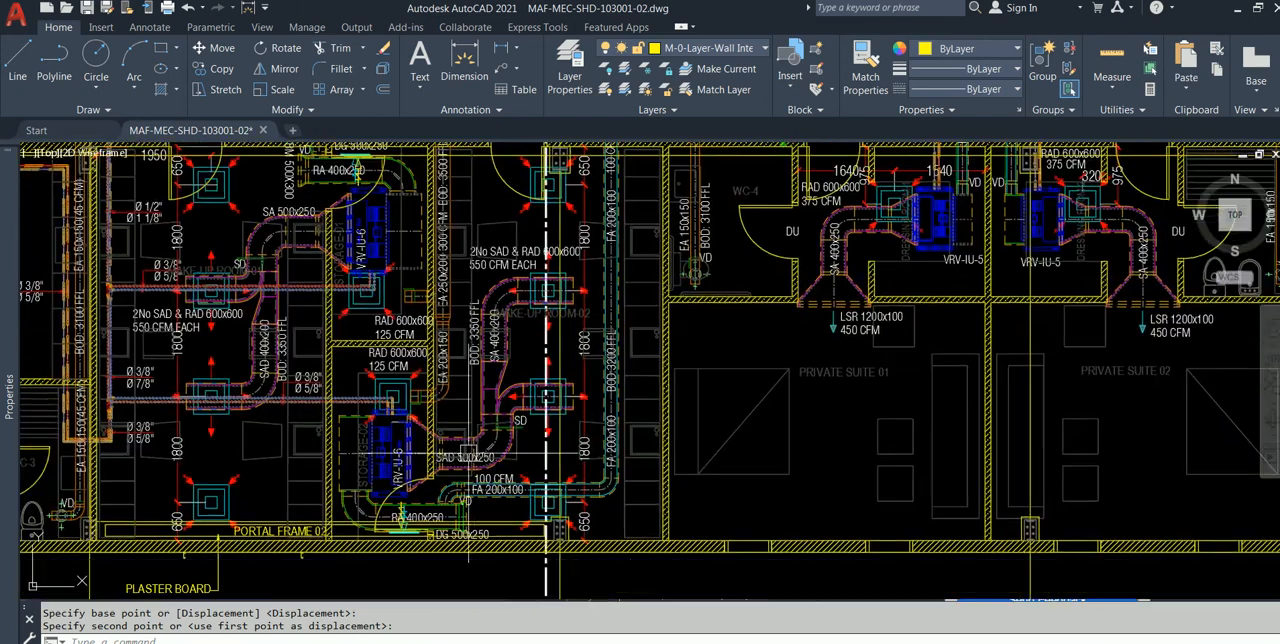
{"action": "scroll", "coordinate": [442, 451], "scroll_direction": "up", "scroll_amount": 5}
{"action": "scroll", "coordinate": [427, 493], "scroll_direction": "down", "scroll_amount": 2}
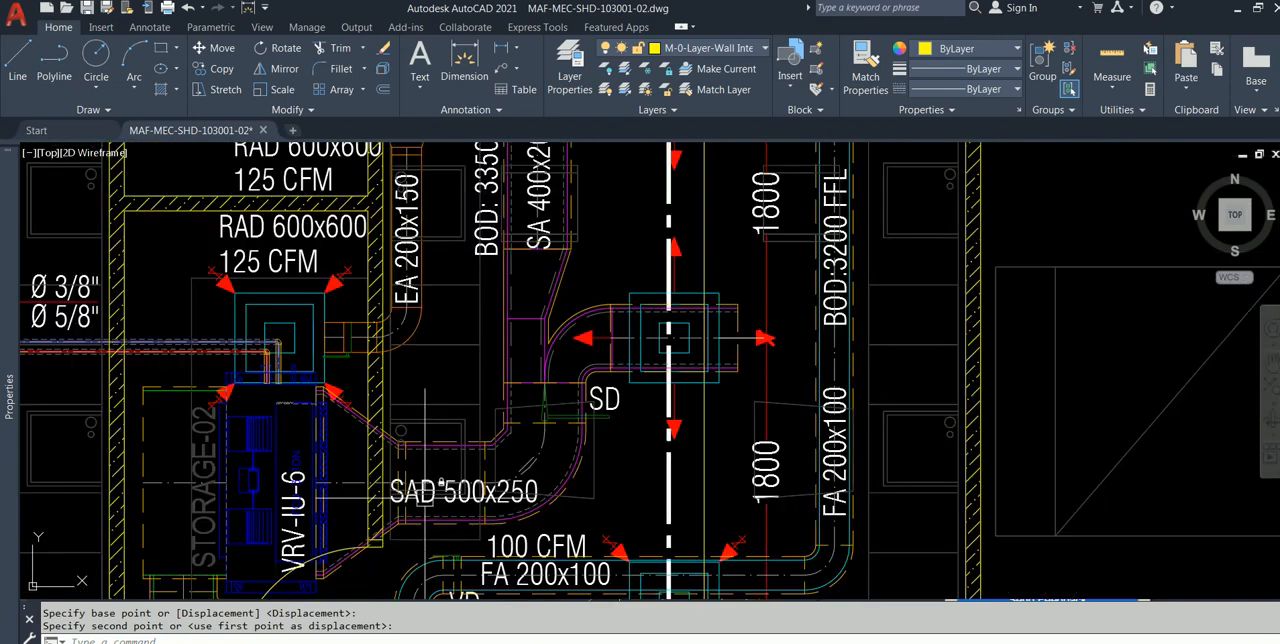
{"action": "scroll", "coordinate": [391, 528], "scroll_direction": "up", "scroll_amount": 2}
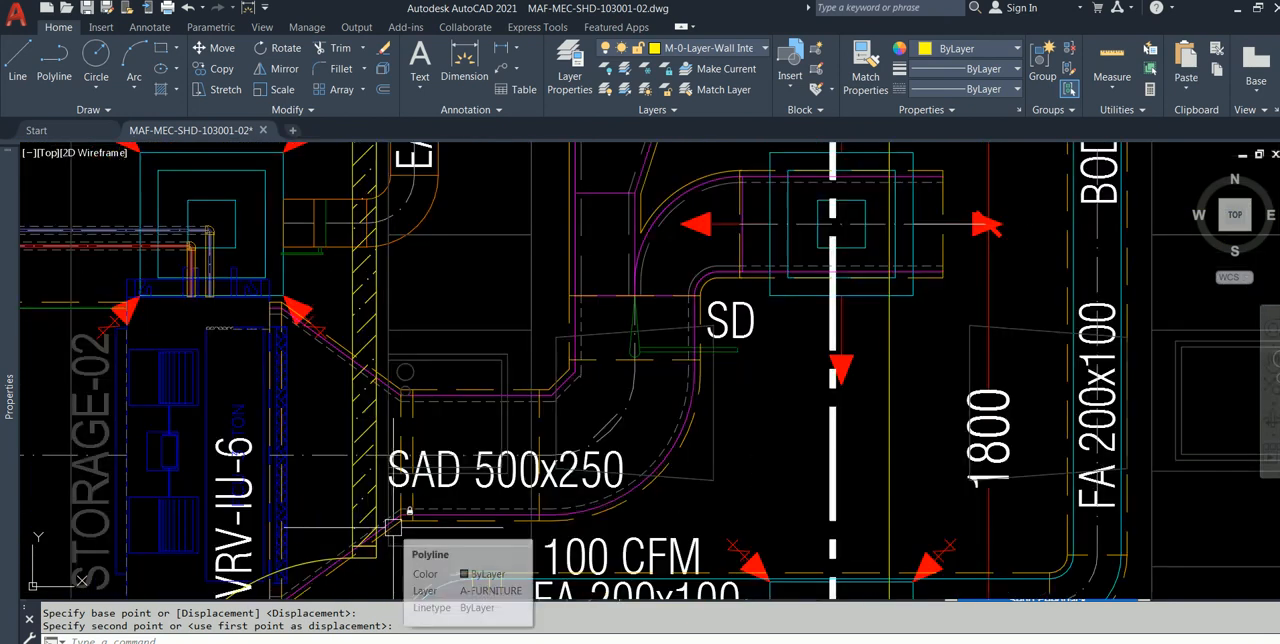
{"action": "scroll", "coordinate": [556, 452], "scroll_direction": "down", "scroll_amount": 2}
{"action": "mouse_move", "coordinate": [556, 452]}
{"action": "middle_mouse_down"}
{"action": "mouse_move", "coordinate": [519, 403]}
{"action": "mouse_move", "coordinate": [448, 376]}
{"action": "middle_mouse_up"}
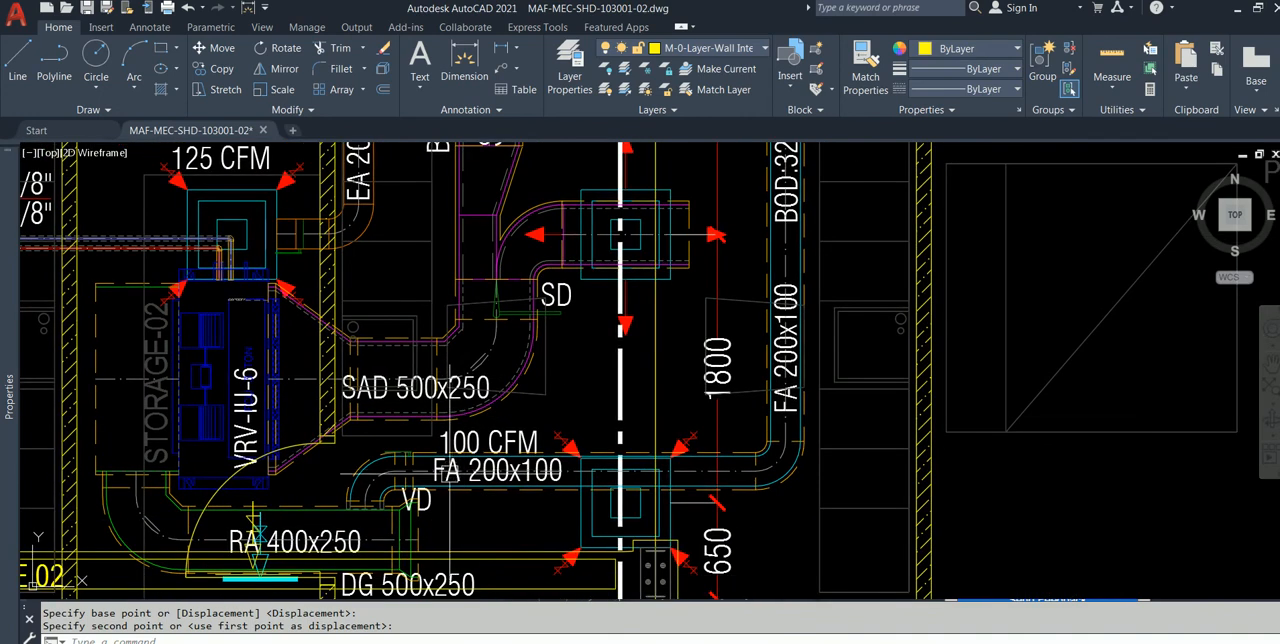
Step: Check the FA 200x100 duct, the diffuser at the 650 dimension and the RA 400x250 return duct near Portal Frame 02
{"action": "scroll", "coordinate": [451, 471], "scroll_direction": "up", "scroll_amount": 2}
{"action": "scroll", "coordinate": [520, 438], "scroll_direction": "down", "scroll_amount": 2}
{"action": "mouse_move", "coordinate": [742, 438]}
{"action": "middle_mouse_down"}
{"action": "mouse_move", "coordinate": [677, 432]}
{"action": "mouse_move", "coordinate": [681, 265]}
{"action": "middle_mouse_up"}
{"action": "scroll", "coordinate": [677, 432], "scroll_direction": "up", "scroll_amount": 4}
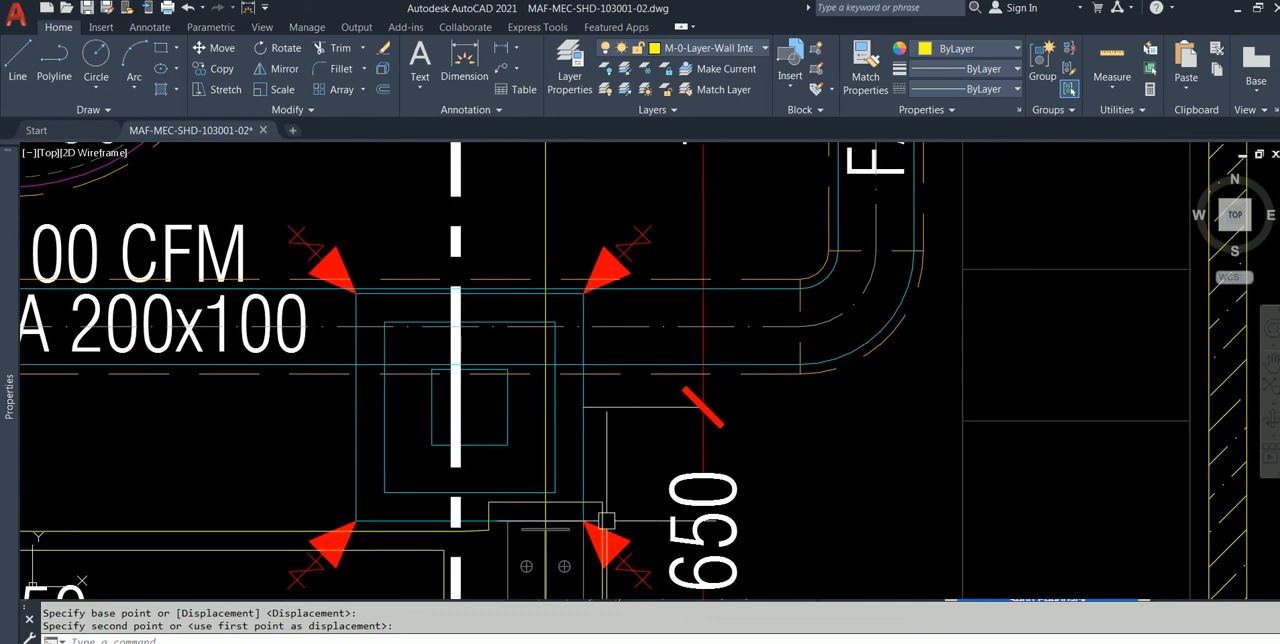
{"action": "scroll", "coordinate": [386, 486], "scroll_direction": "down", "scroll_amount": 2}
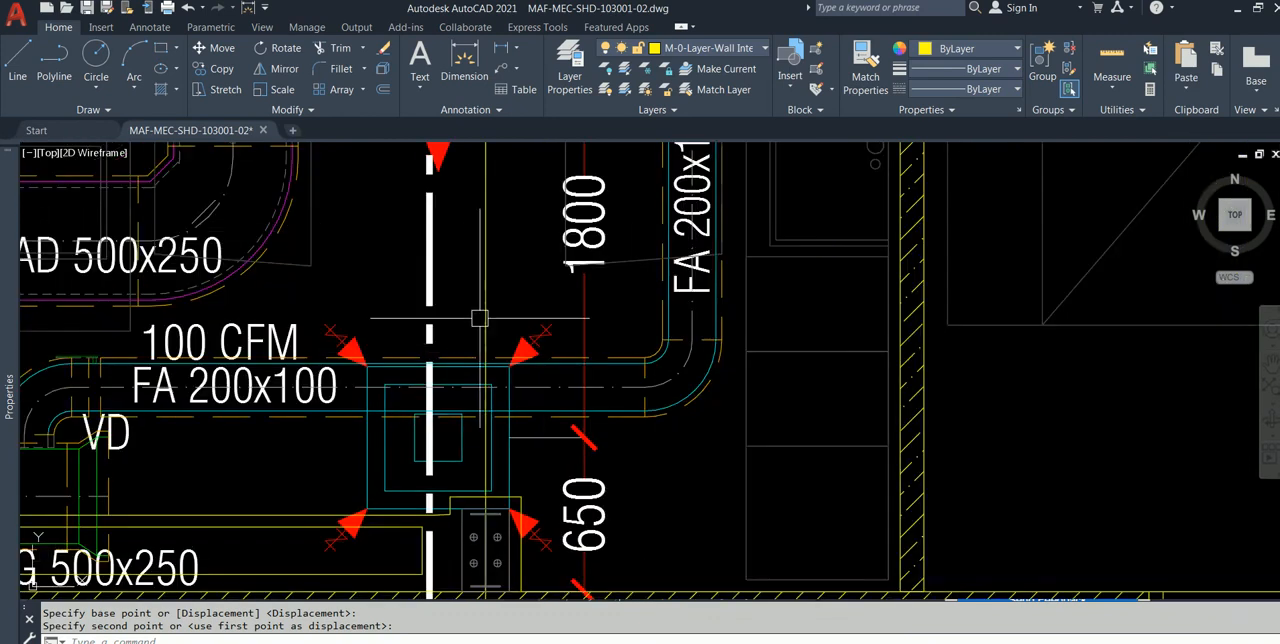
{"action": "scroll", "coordinate": [800, 440], "scroll_direction": "down", "scroll_amount": 2}
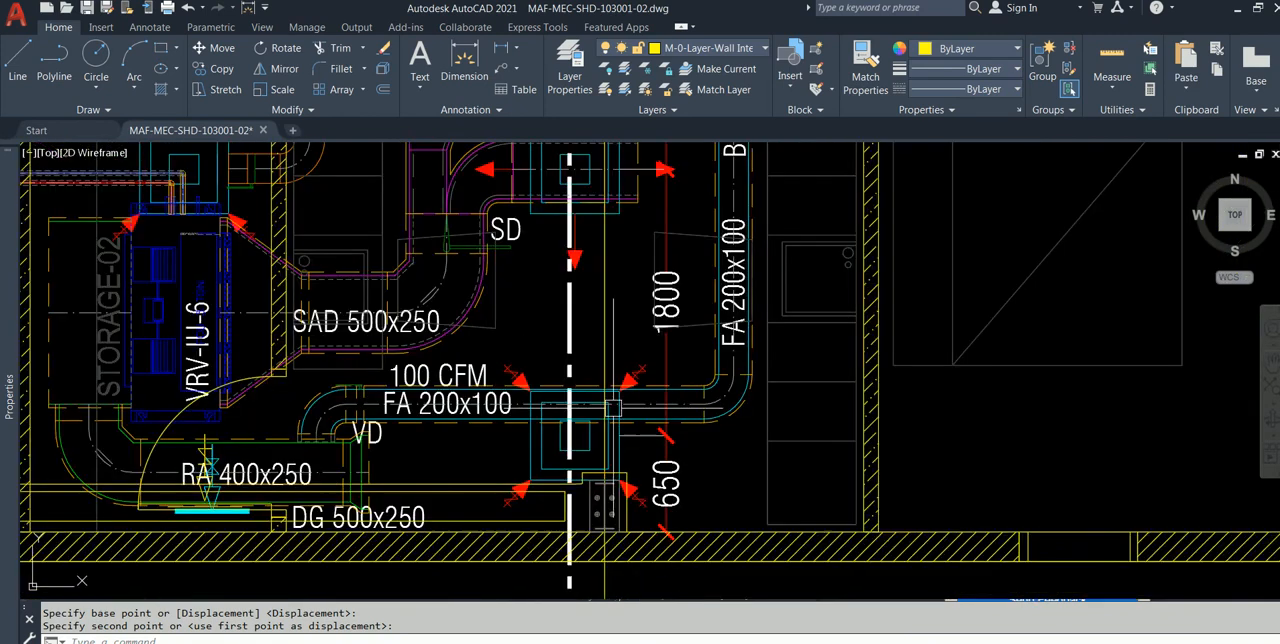
{"action": "middle_click_drag", "start_coordinate": [389, 424], "coordinate": [511, 444]}
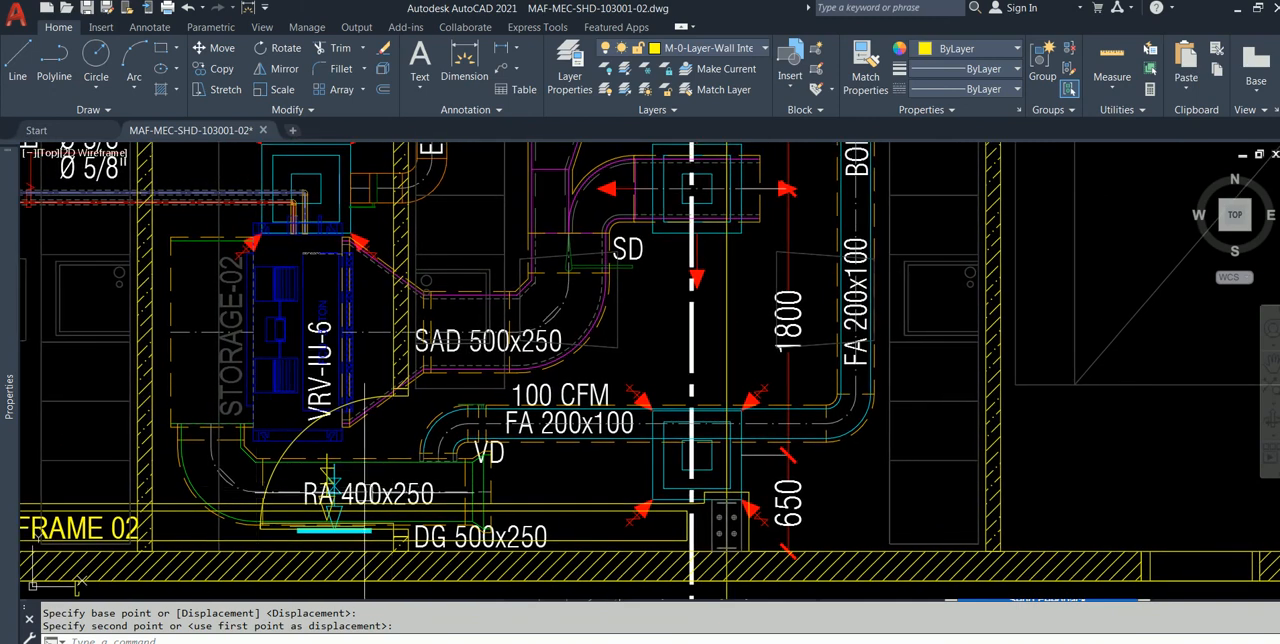
{"action": "scroll", "coordinate": [502, 478], "scroll_direction": "up", "scroll_amount": 3}
{"action": "scroll", "coordinate": [480, 460], "scroll_direction": "down", "scroll_amount": 5}
{"action": "middle_click_drag", "start_coordinate": [410, 414], "coordinate": [473, 433]}
{"action": "scroll", "coordinate": [402, 380], "scroll_direction": "down", "scroll_amount": 2}
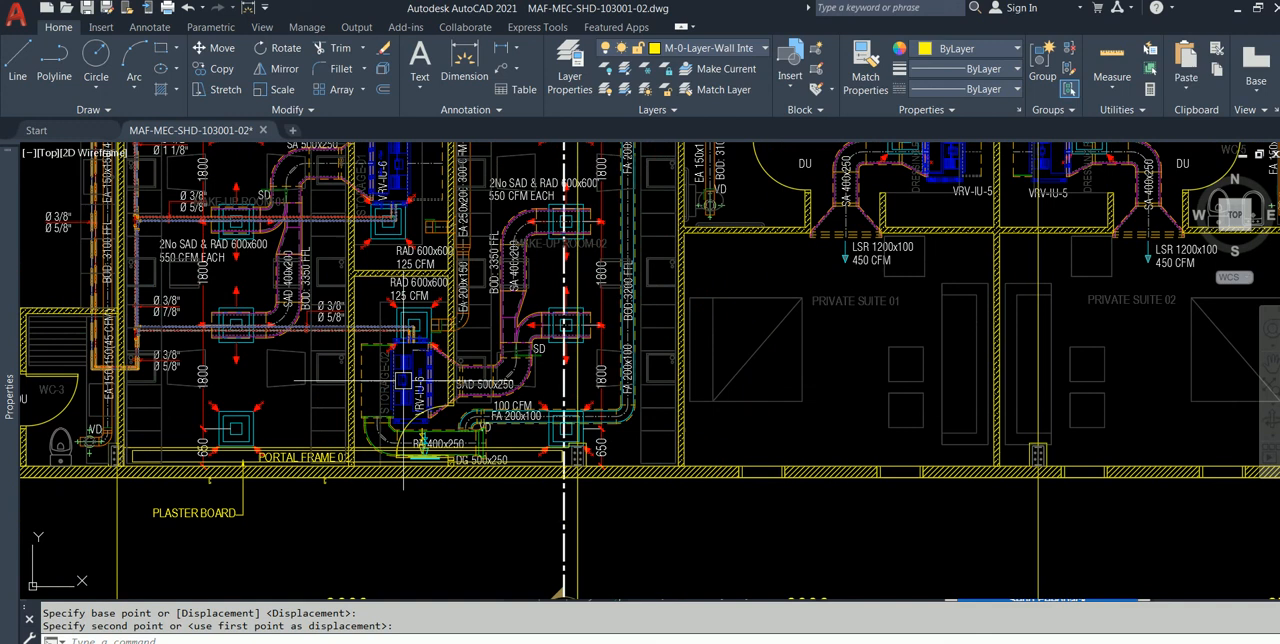